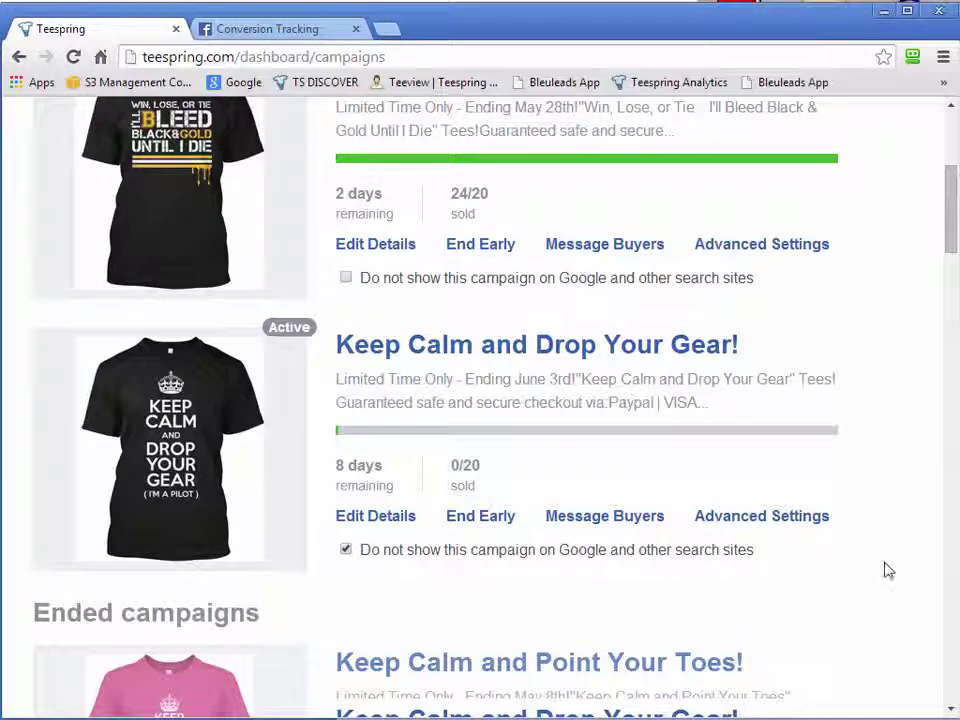
# Open Advanced Settings for Keep Calm and Drop Your Gear! and show its Retargeting Pixels section
pyautogui.click(757, 519)
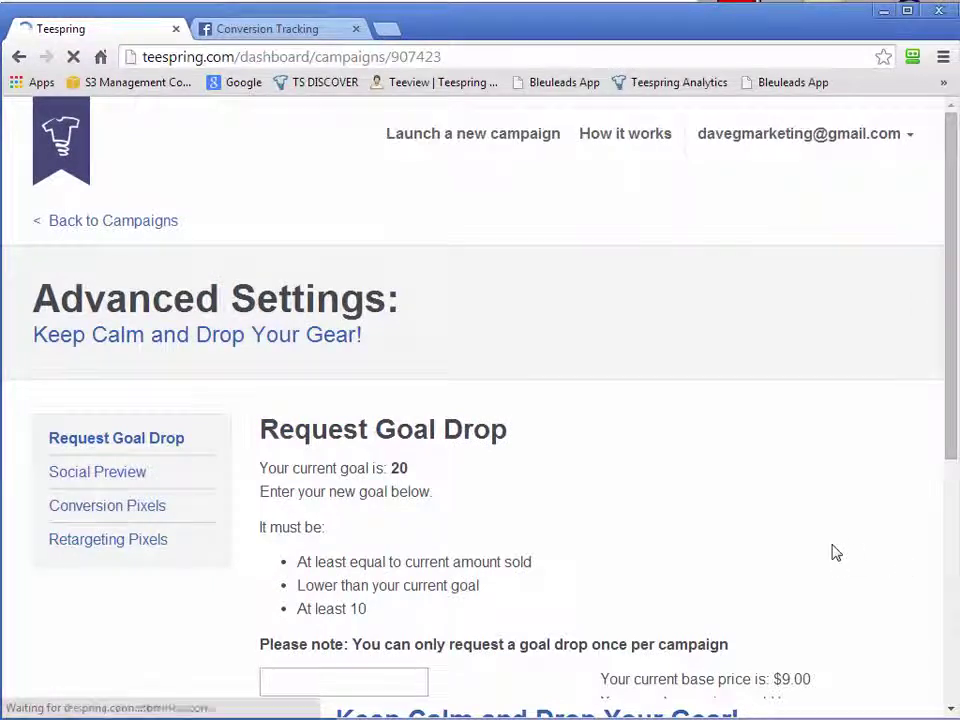
pyautogui.scroll(-1, 836, 553)
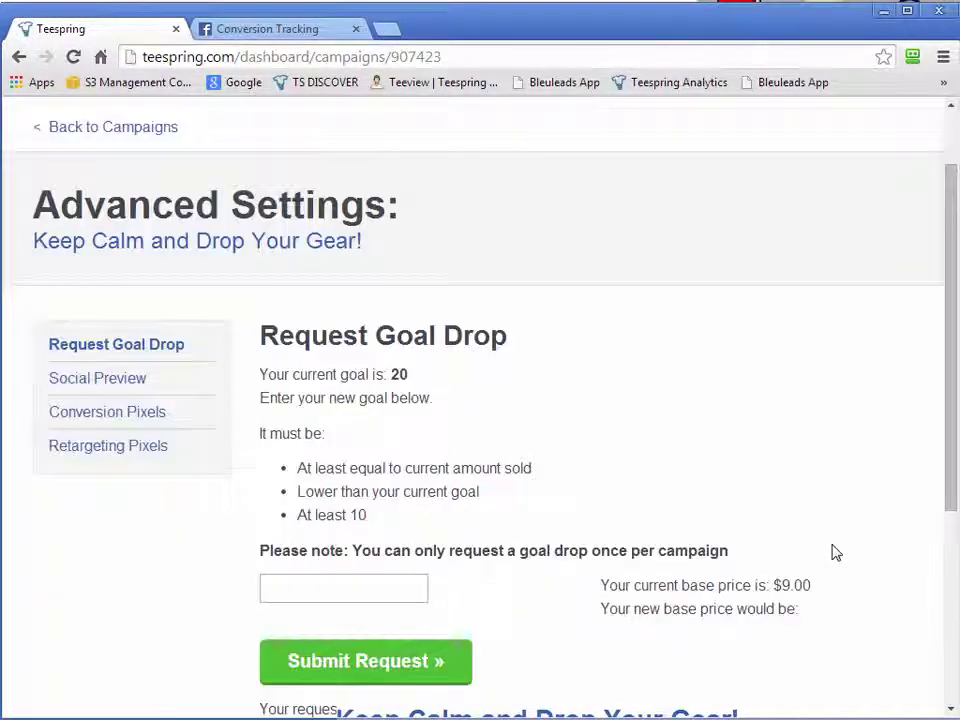
pyautogui.click(145, 455)
# Read the Retargeting Pixels instructions, then go back to the My campaigns dashboard
pyautogui.scroll(-1, 680, 548)
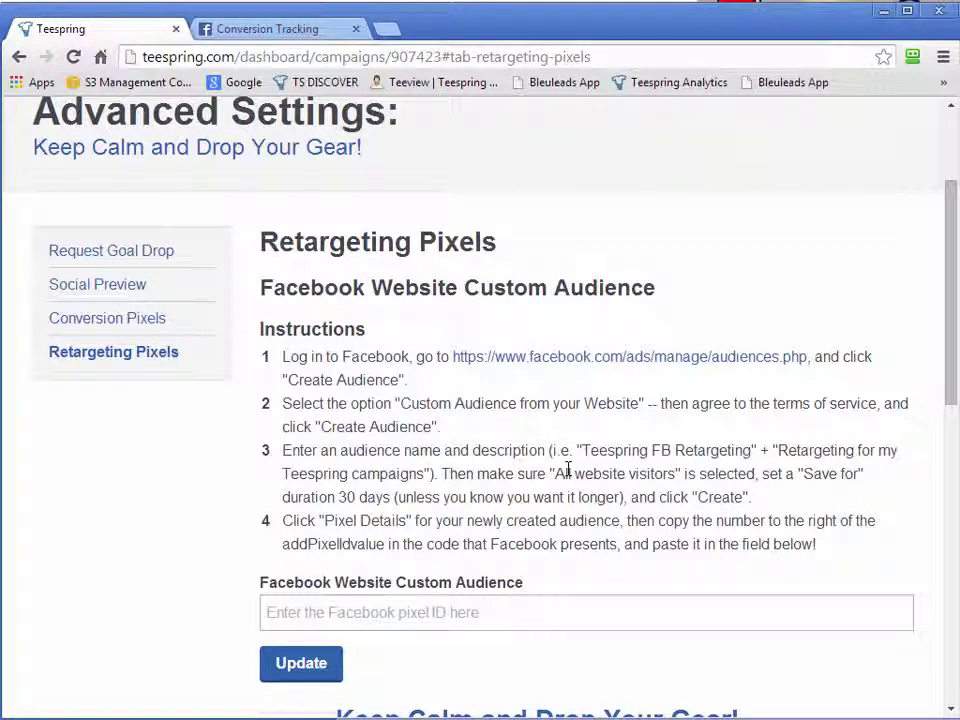
pyautogui.scroll(3, 568, 470)
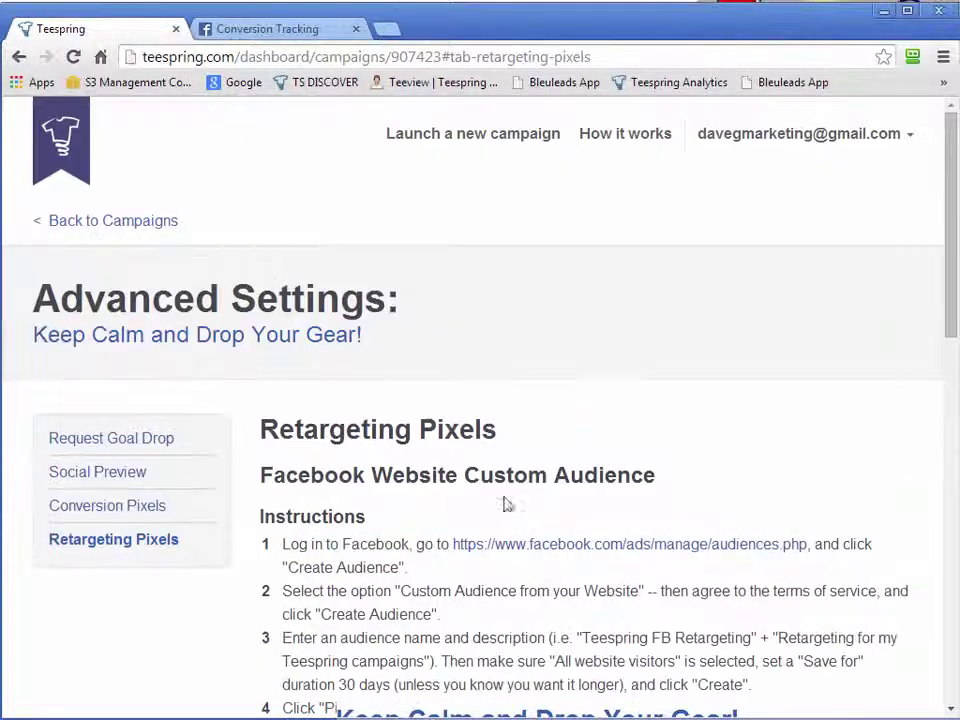
pyautogui.click(750, 140)
pyautogui.click(758, 178)
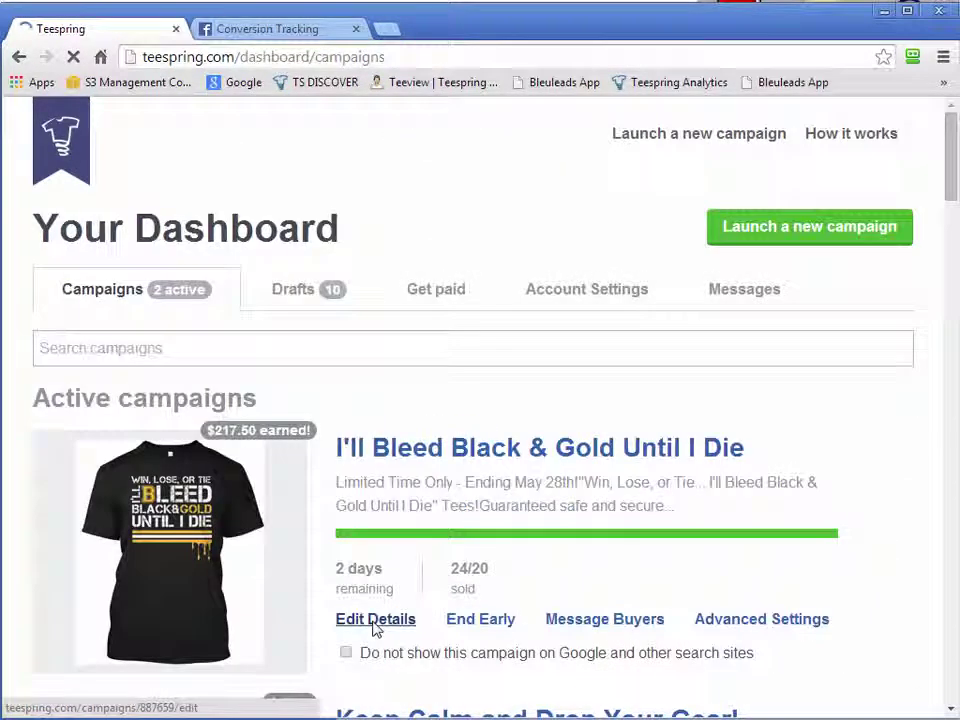
# Open the Keep Calm and Drop Your Gear! public page in a new tab, then check Facebook's Conversion Tracking tab
pyautogui.scroll(-3, 375, 628)
pyautogui.middleClick(439, 533)
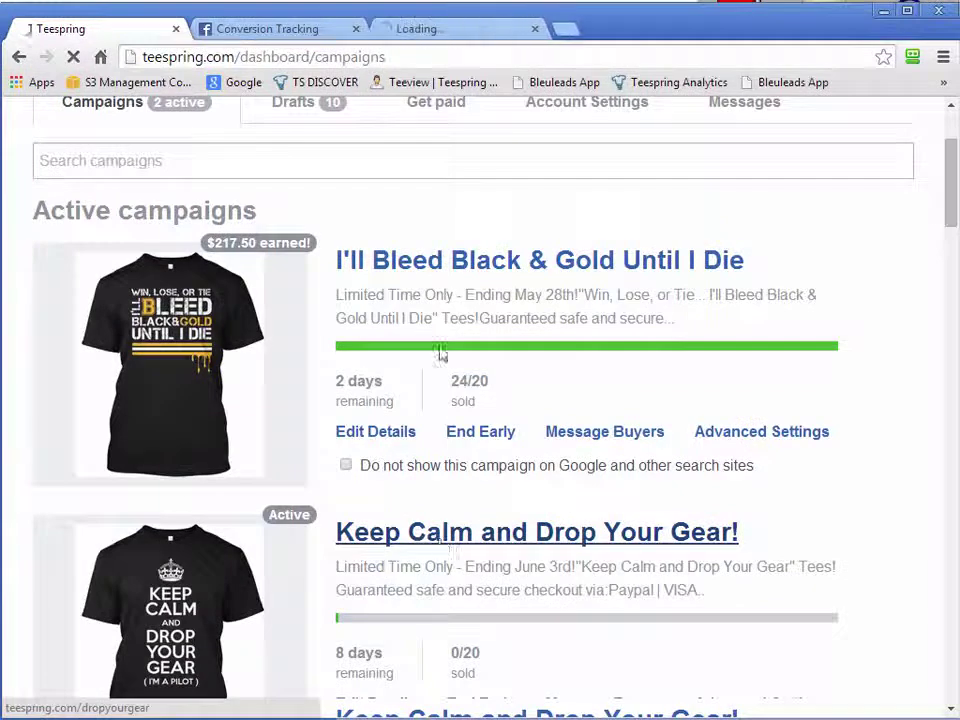
pyautogui.click(455, 28)
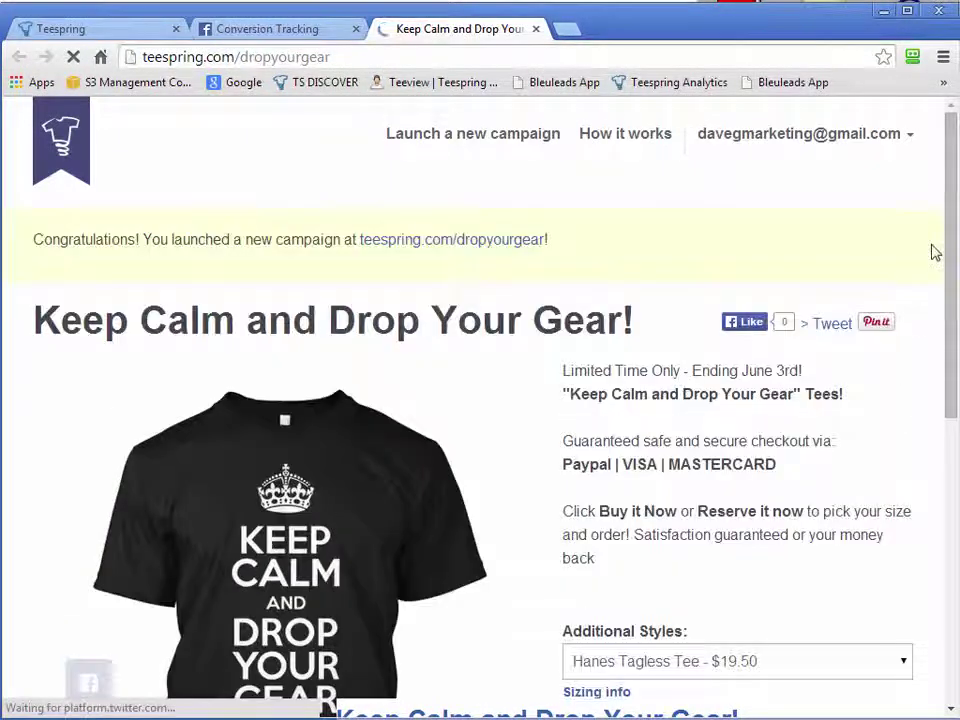
pyautogui.scroll(-5, 945, 381)
pyautogui.scroll(4, 953, 288)
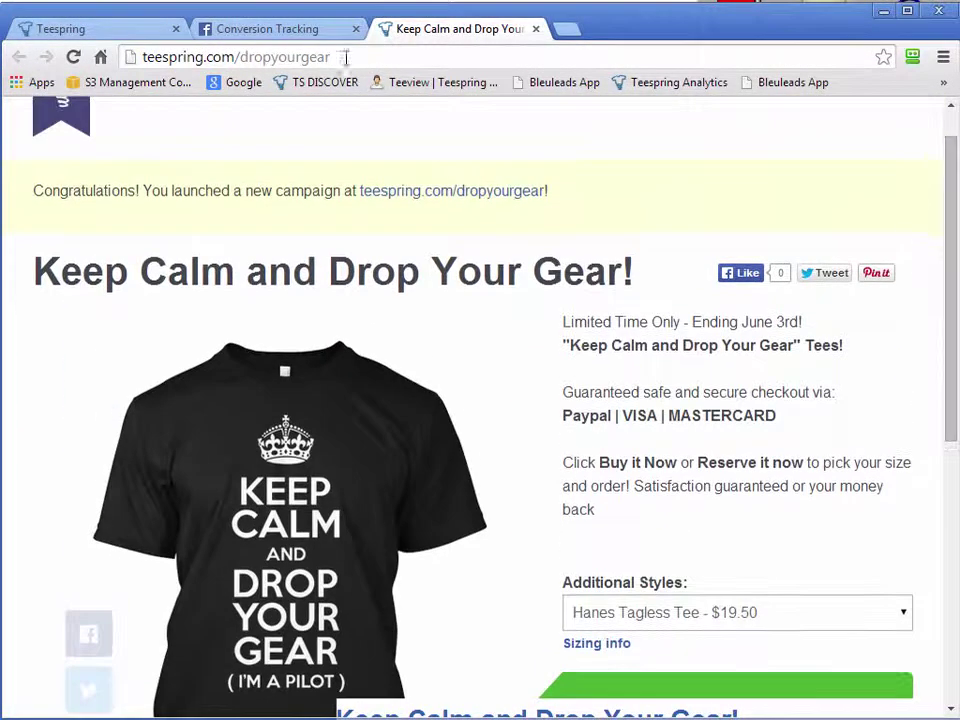
pyautogui.click(272, 32)
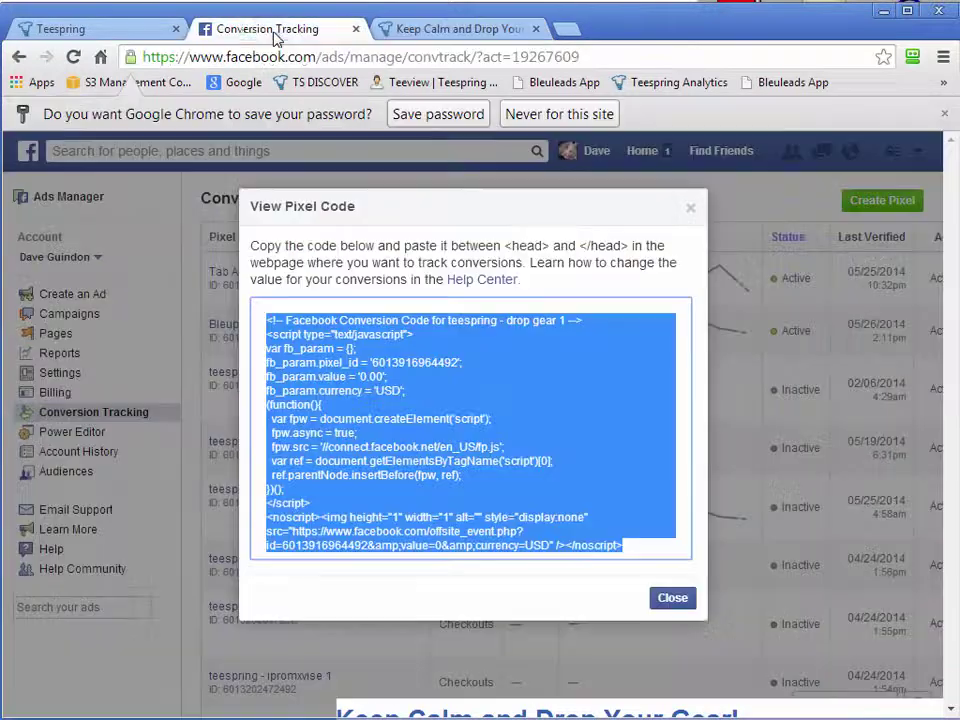
# Bring the Keep Calm campaign's Retargeting Pixels settings back up on the Teespring dashboard tab
pyautogui.click(141, 29)
pyautogui.scroll(-2, 814, 514)
pyautogui.click(762, 516)
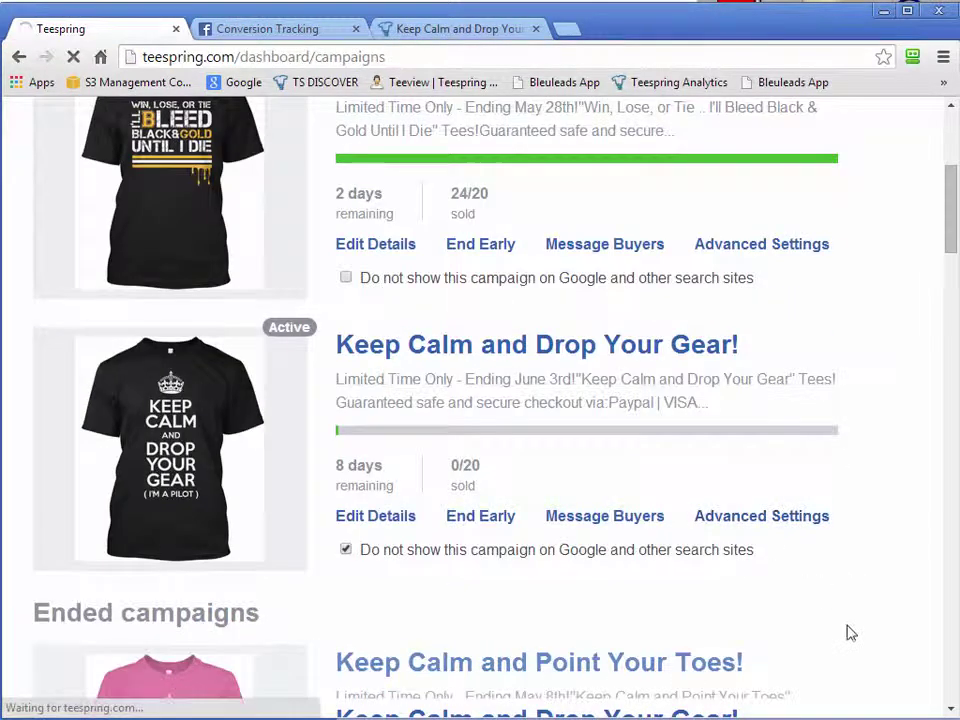
pyautogui.scroll(-2, 771, 561)
pyautogui.click(128, 356)
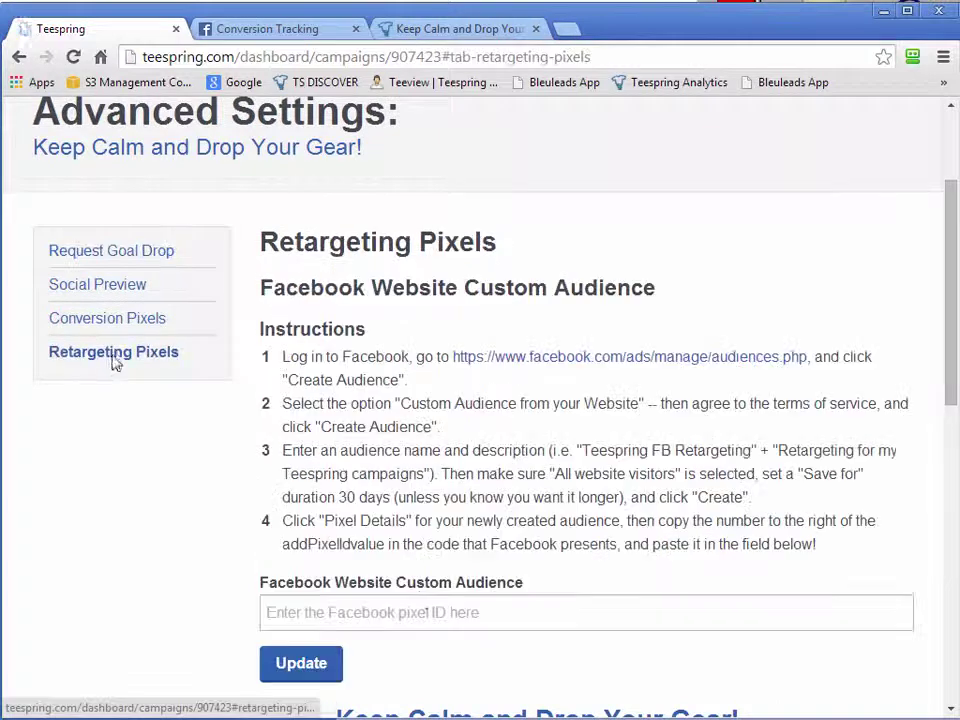
pyautogui.click(482, 30)
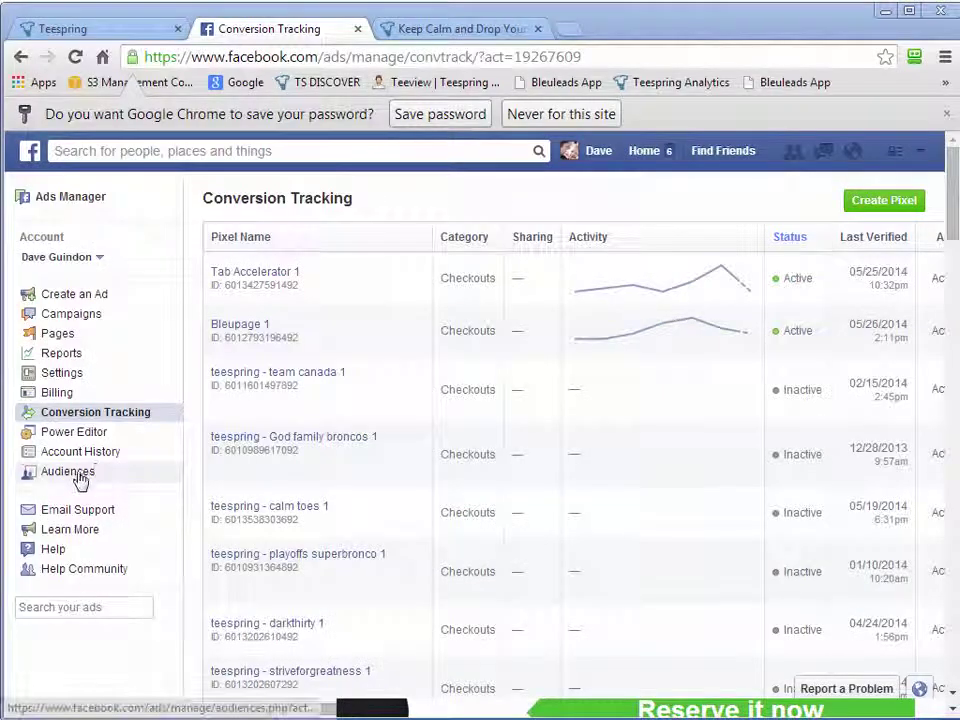
# Review the custom audiences list, including the 12,100 people count, and start a new audience
pyautogui.click(72, 474)
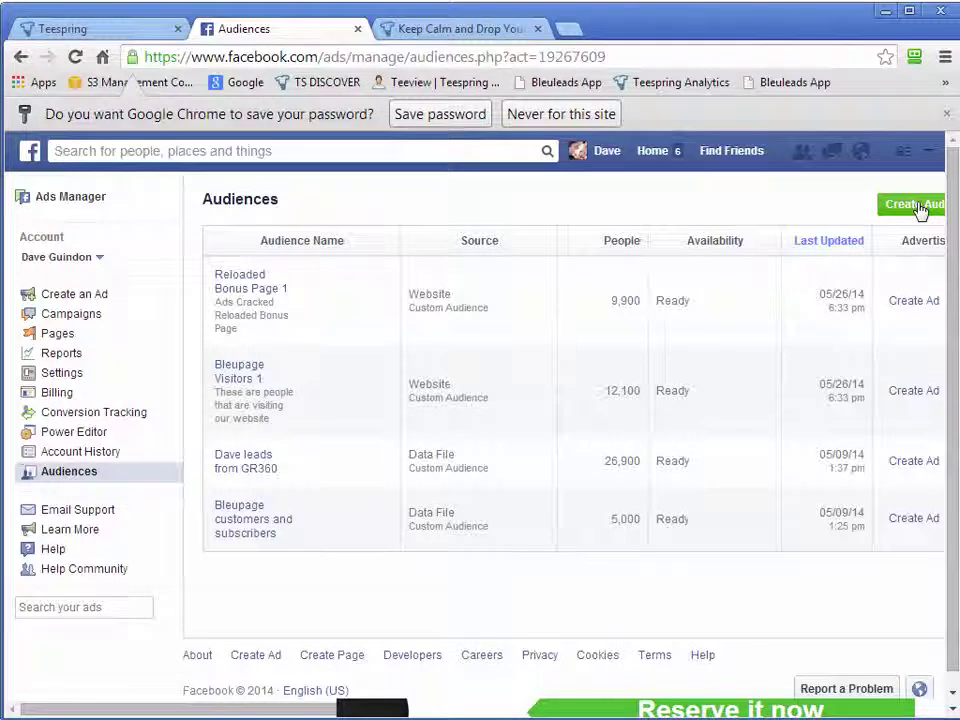
pyautogui.moveTo(284, 284)
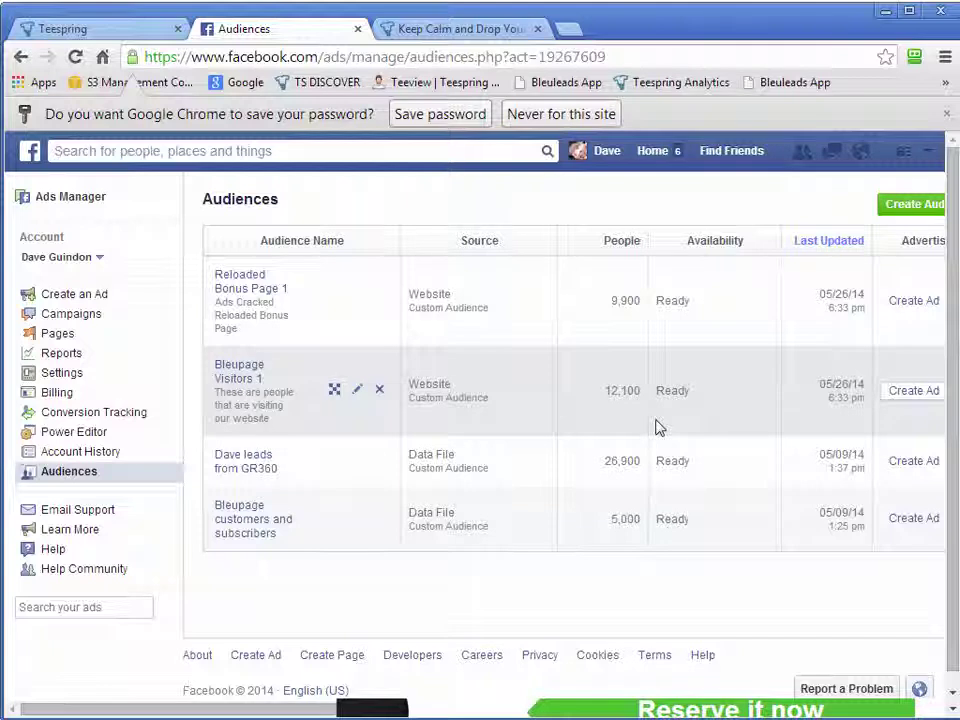
pyautogui.moveTo(644, 398); pyautogui.dragTo(600, 400)
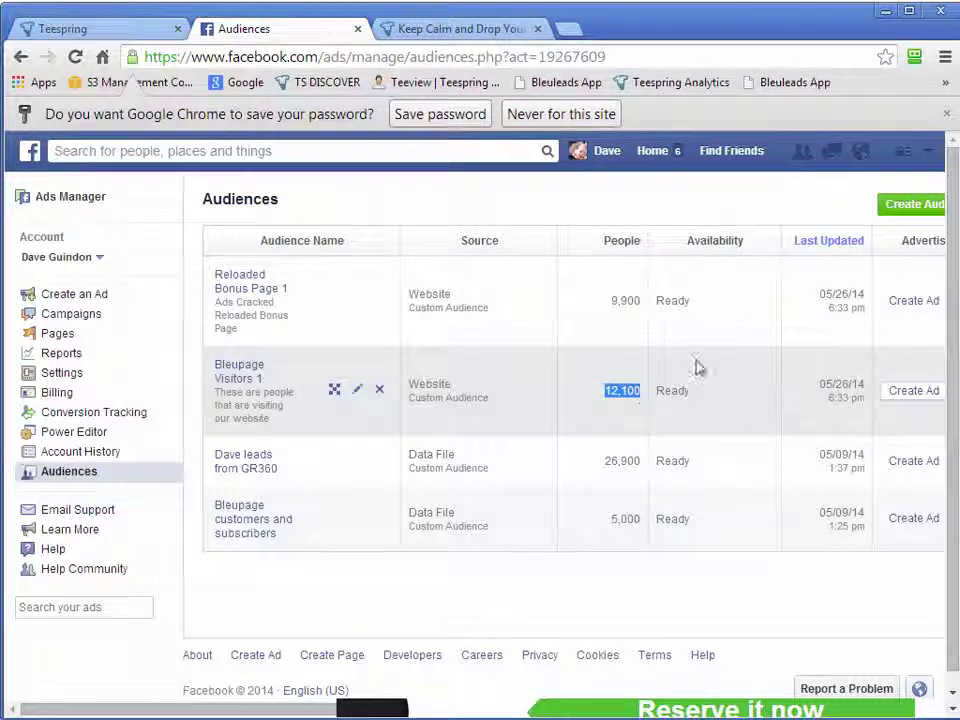
pyautogui.click(705, 396)
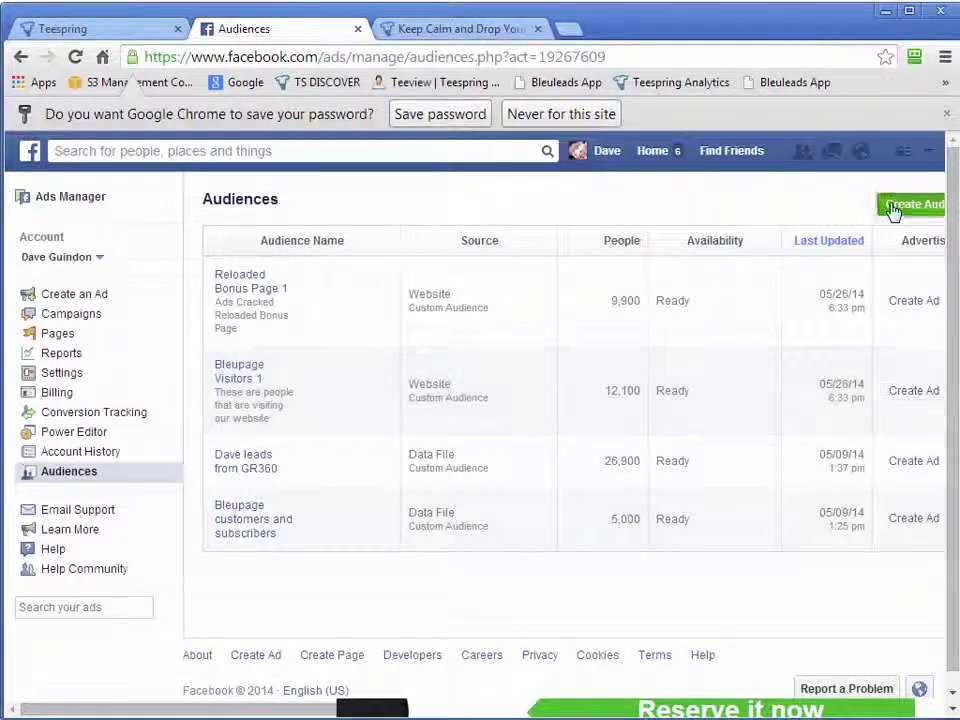
pyautogui.click(893, 208)
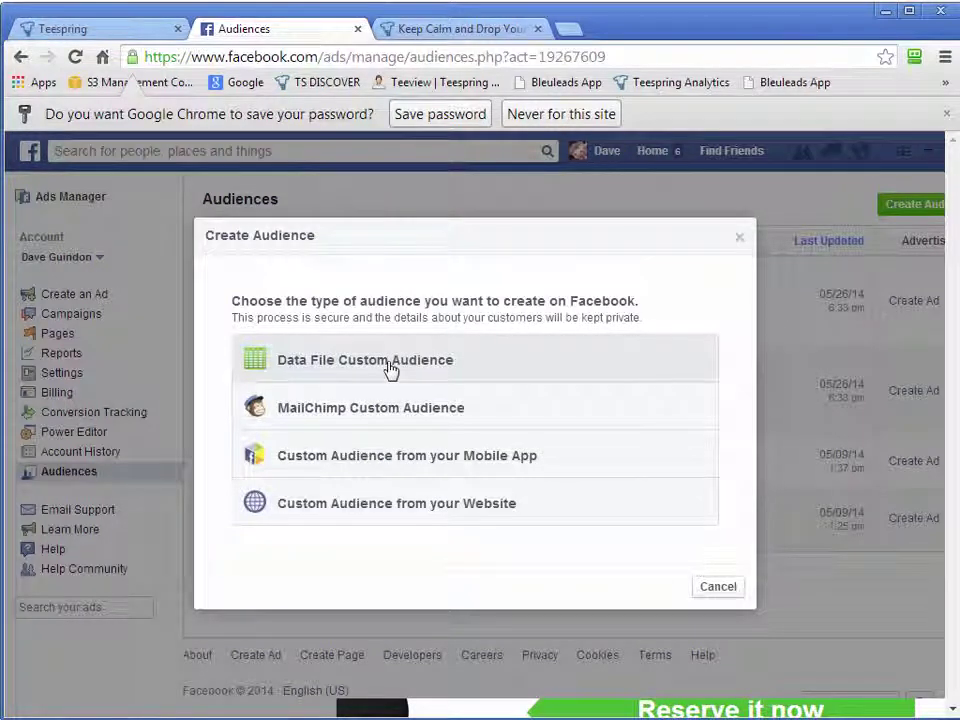
# Name a website custom audience 'Teespring - Drop Gear 1', keeping all visitors and 30 days
pyautogui.click(422, 508)
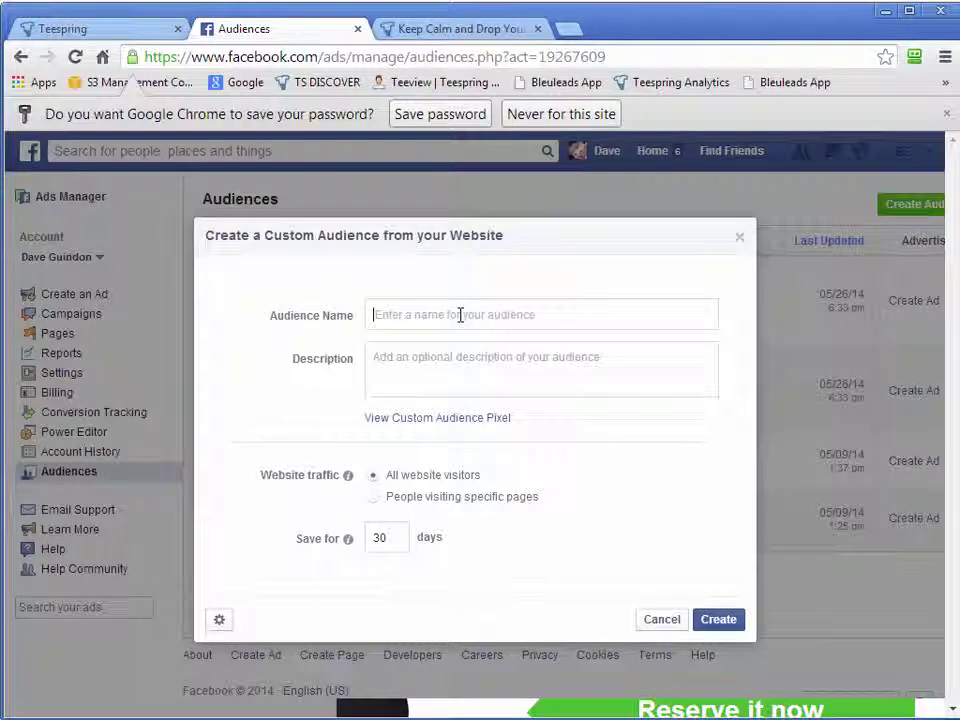
pyautogui.write('T')
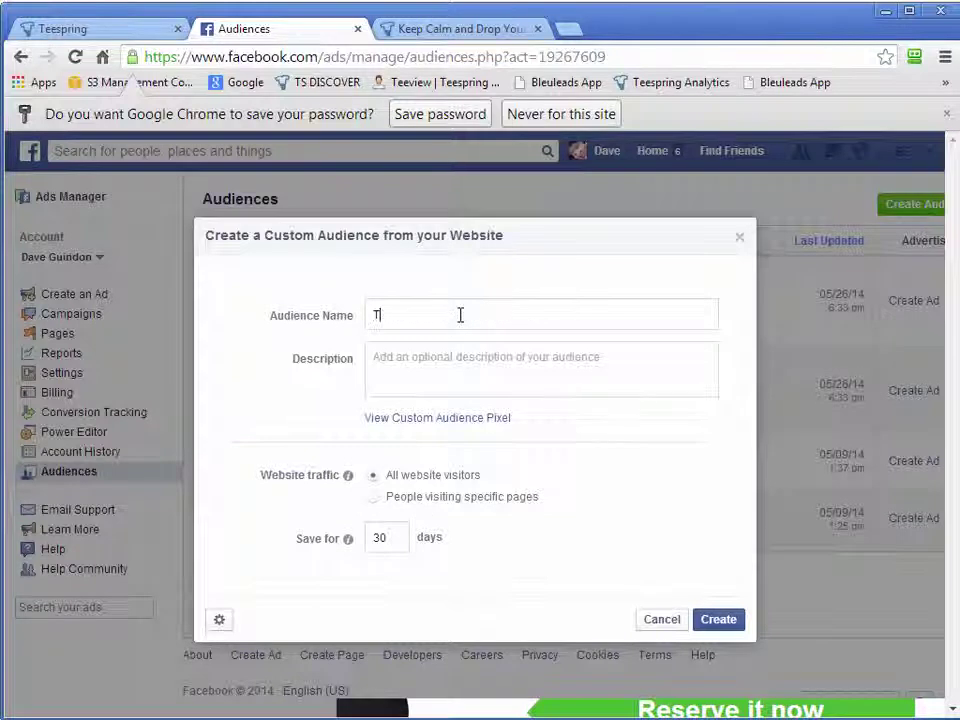
pyautogui.write('eespring ')
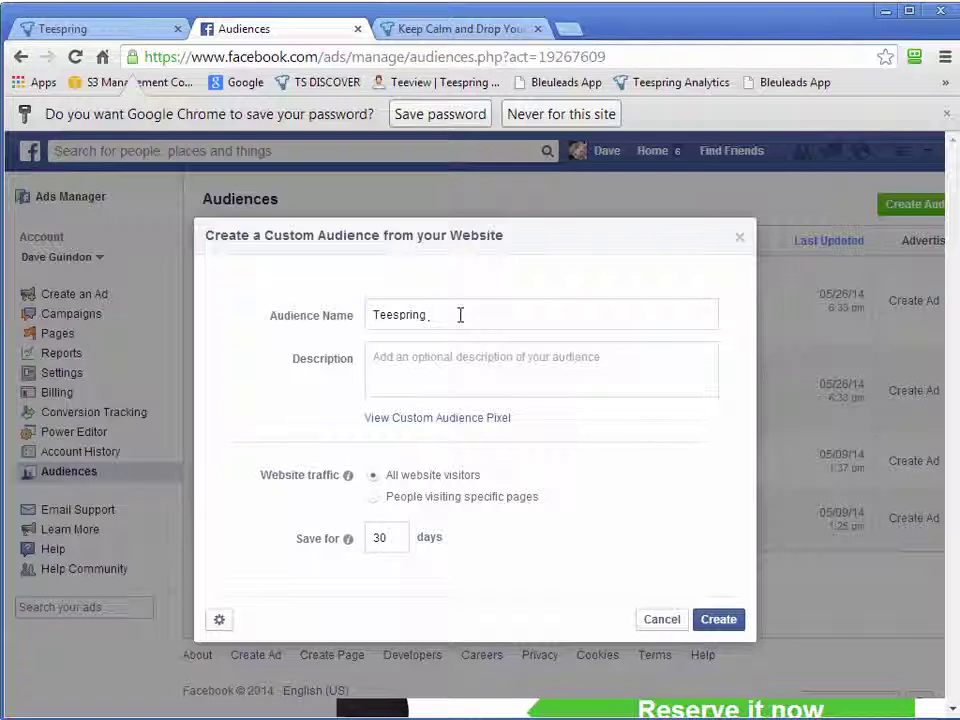
pyautogui.write('-')
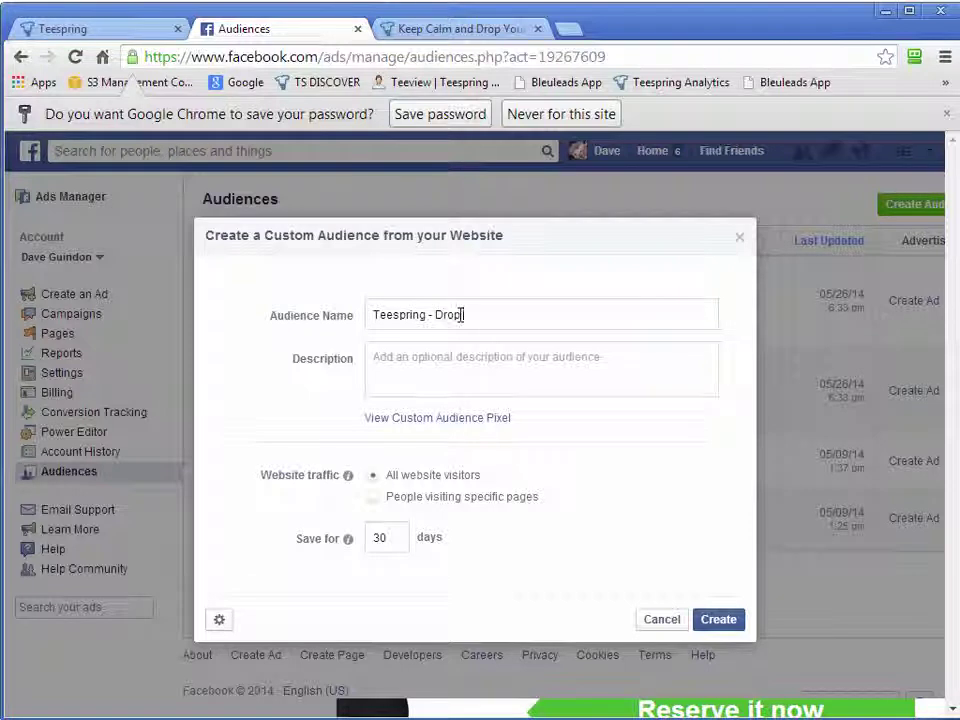
pyautogui.write('DropGear 1')
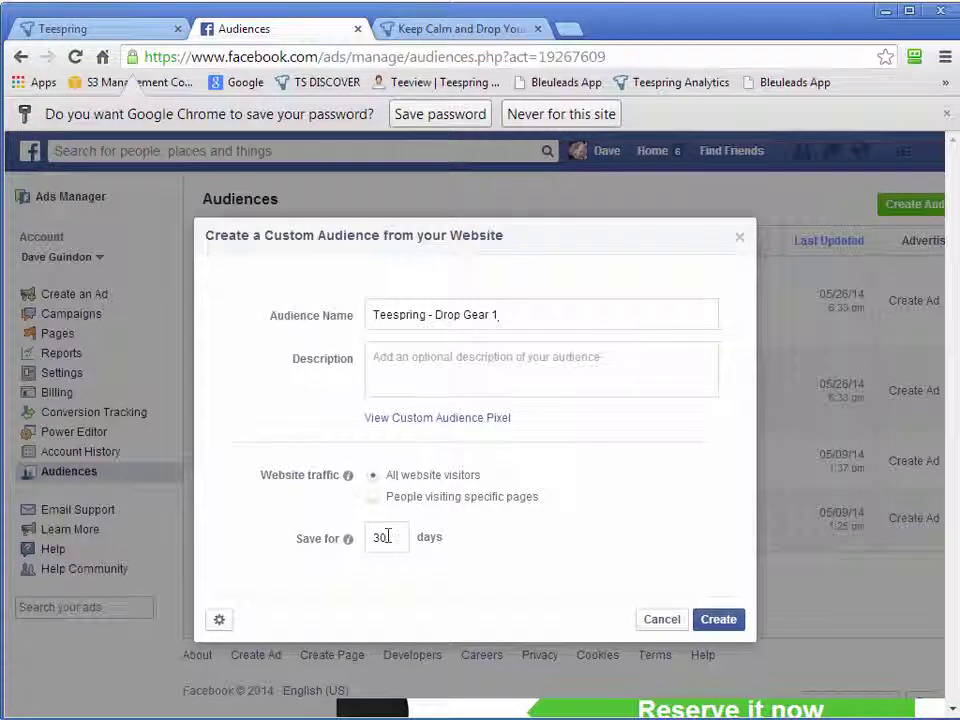
pyautogui.moveTo(388, 537); pyautogui.dragTo(376, 538)
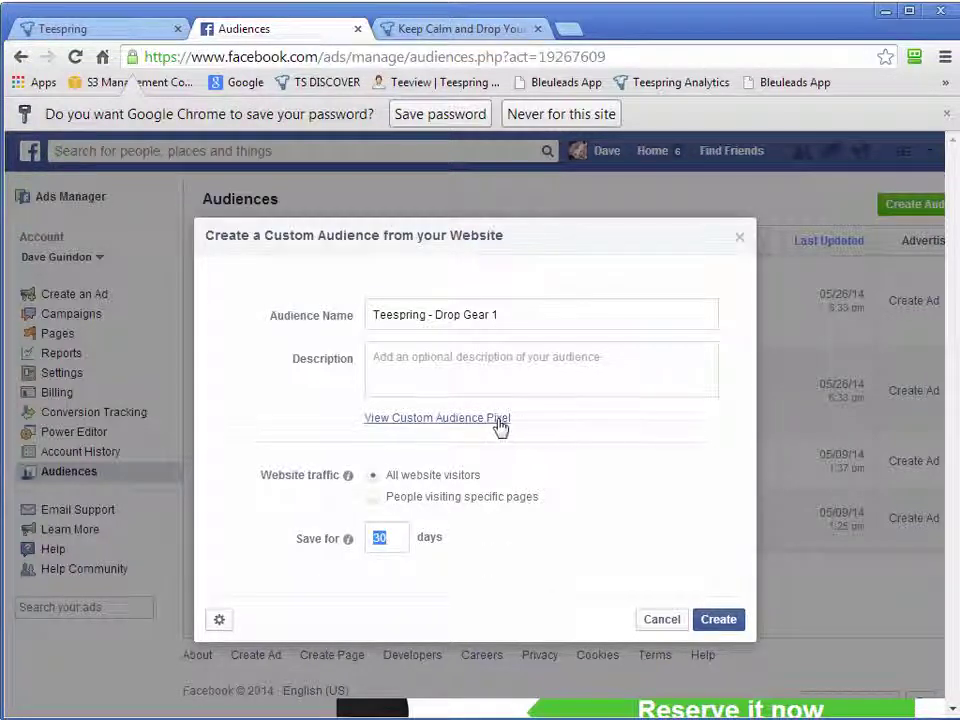
pyautogui.click(420, 427)
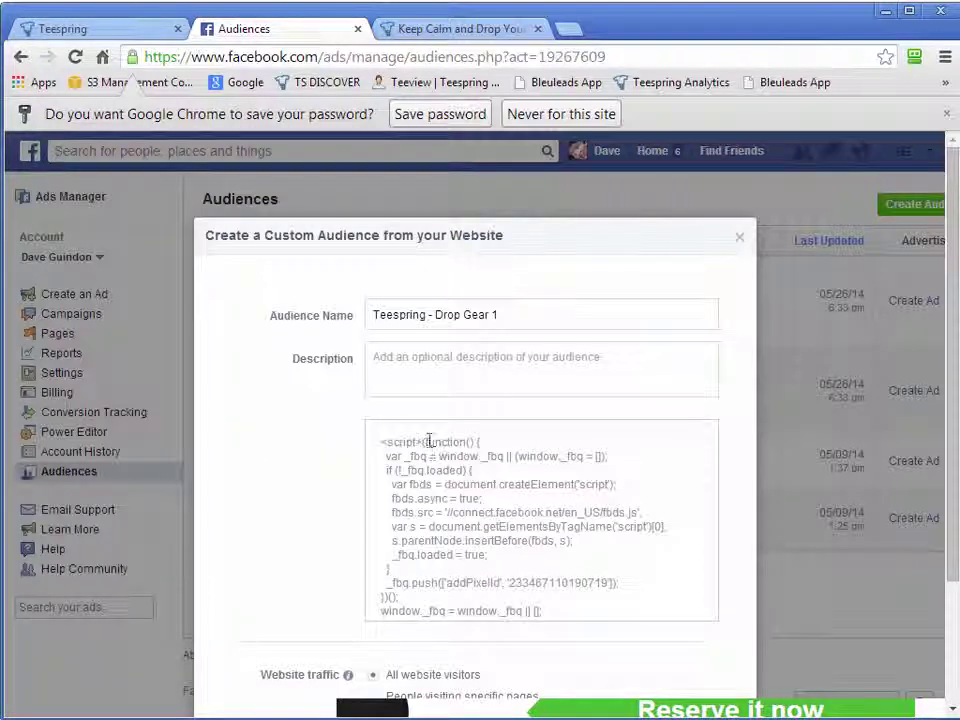
# Create the Teespring - Drop Gear 1 audience and dismiss the confirmation
pyautogui.scroll(-2, 640, 512)
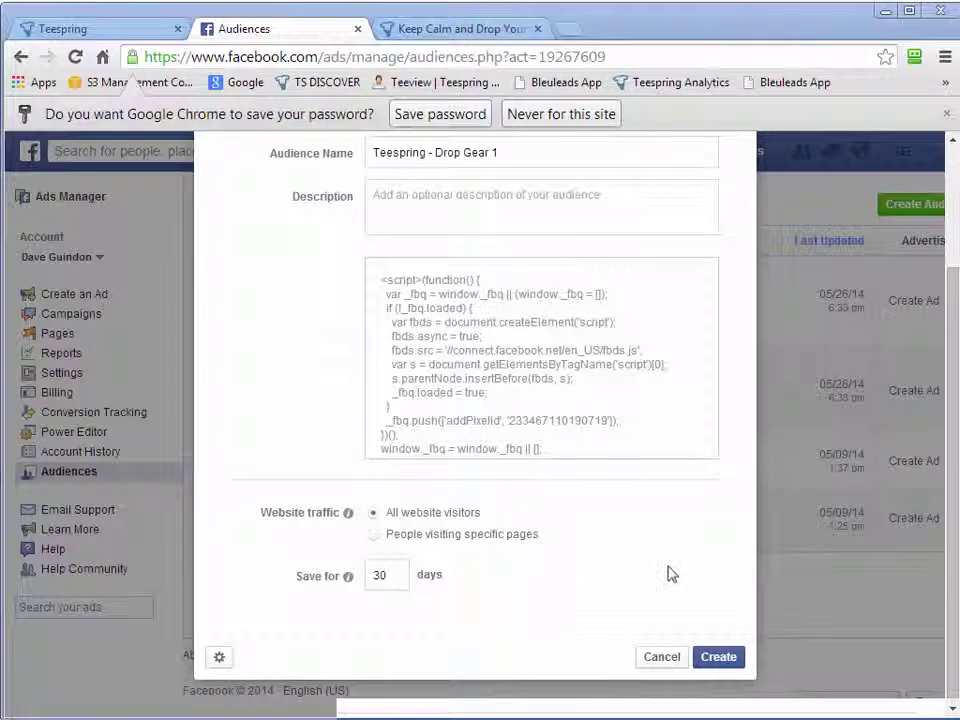
pyautogui.click(729, 660)
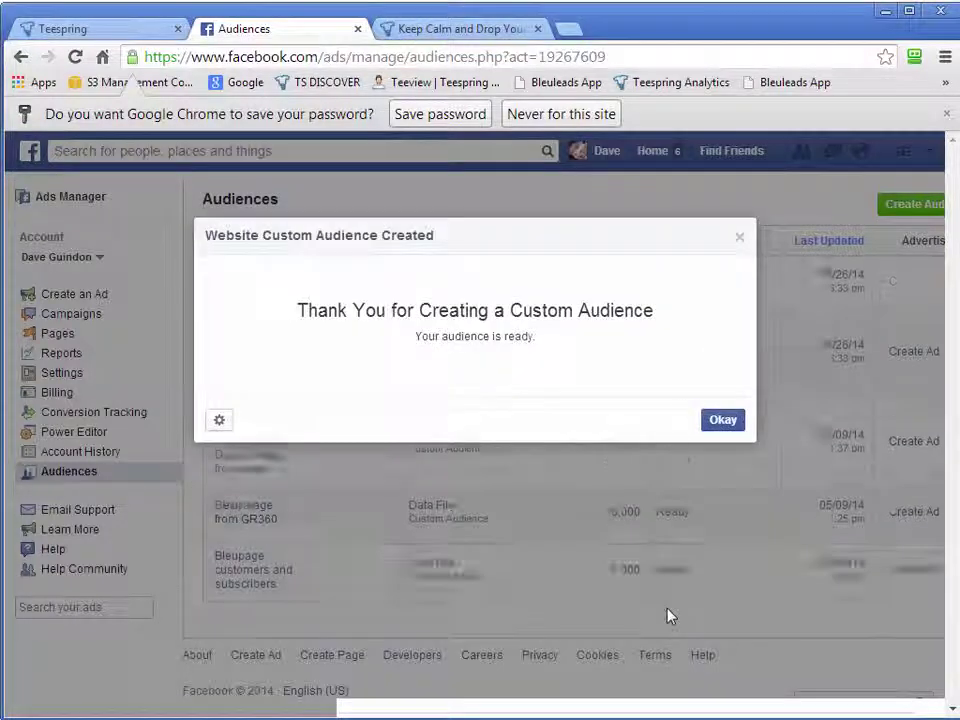
pyautogui.click(724, 421)
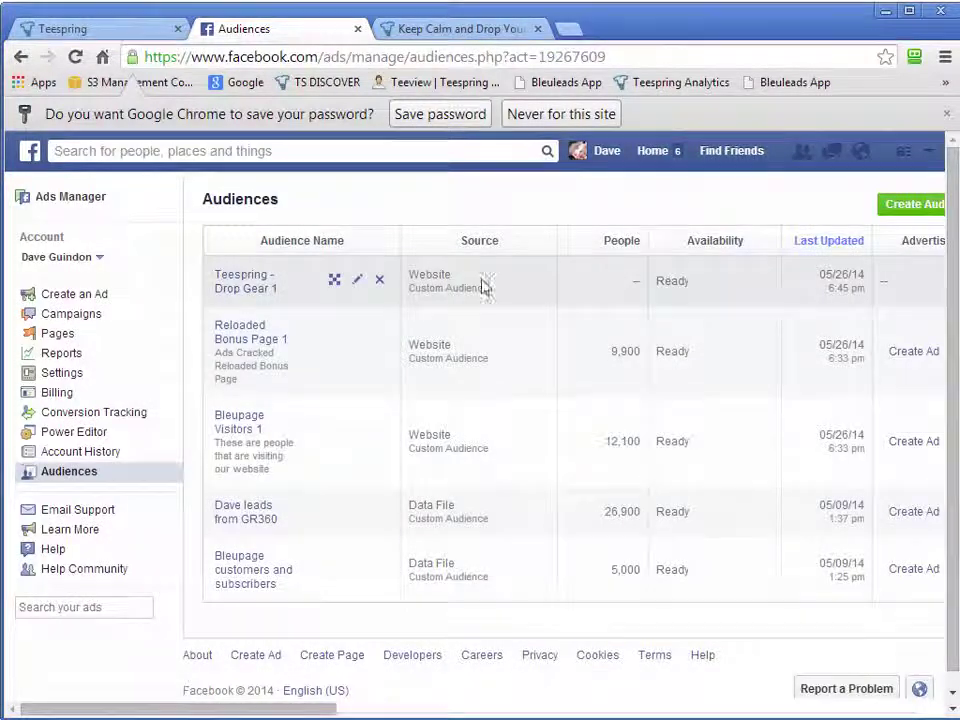
# Copy the full custom audience pixel code from the audience's Edit view into a blank Notepad
pyautogui.click(357, 281)
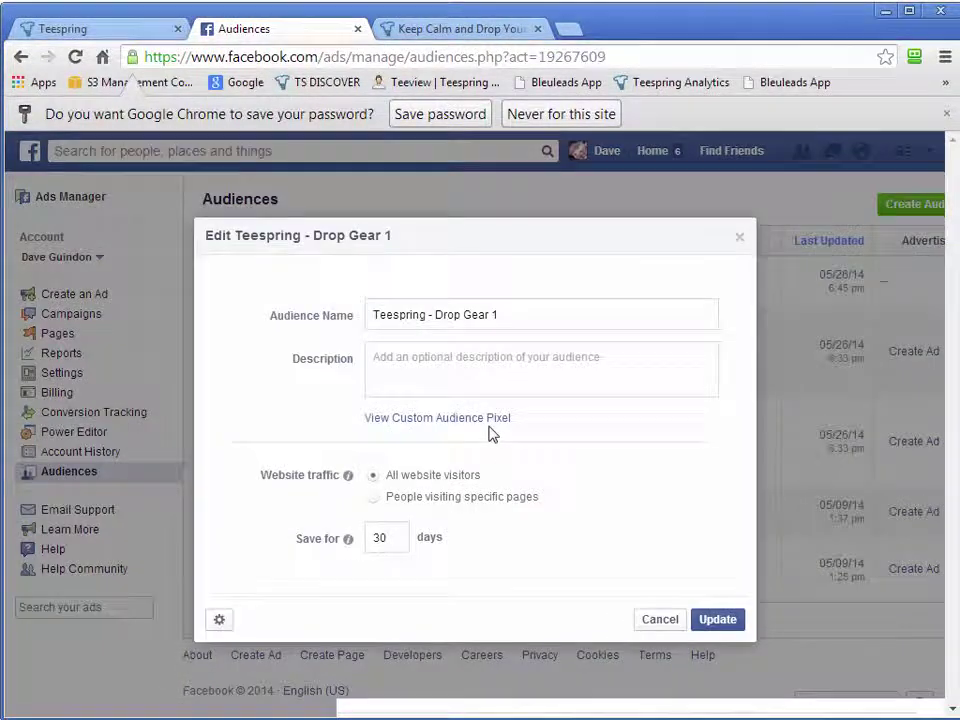
pyautogui.click(440, 418)
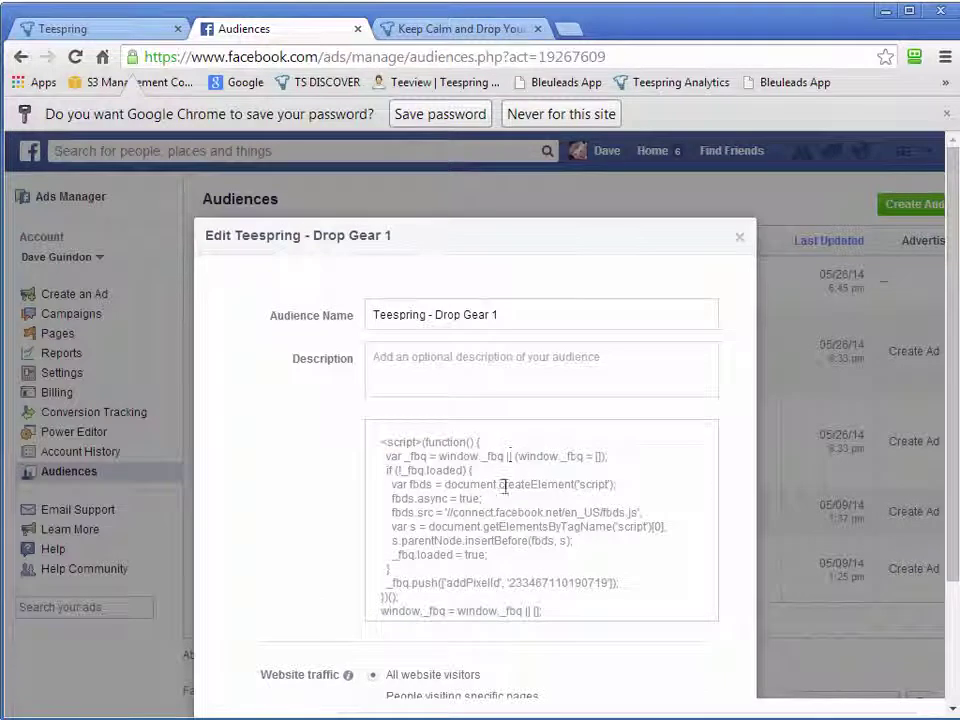
pyautogui.click(535, 583)
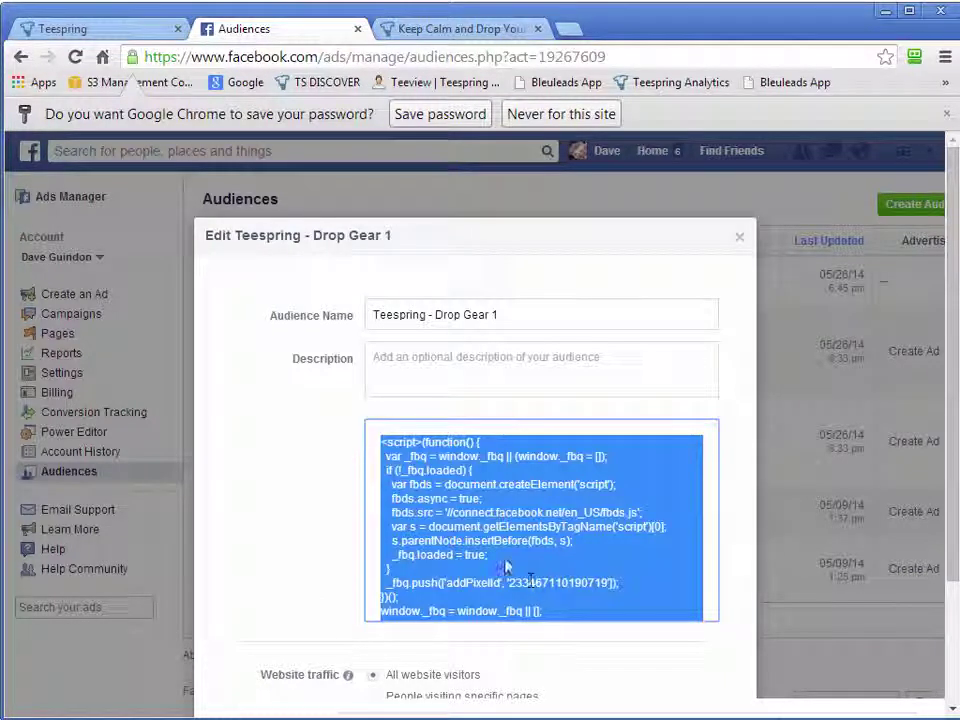
pyautogui.rightClick(457, 510)
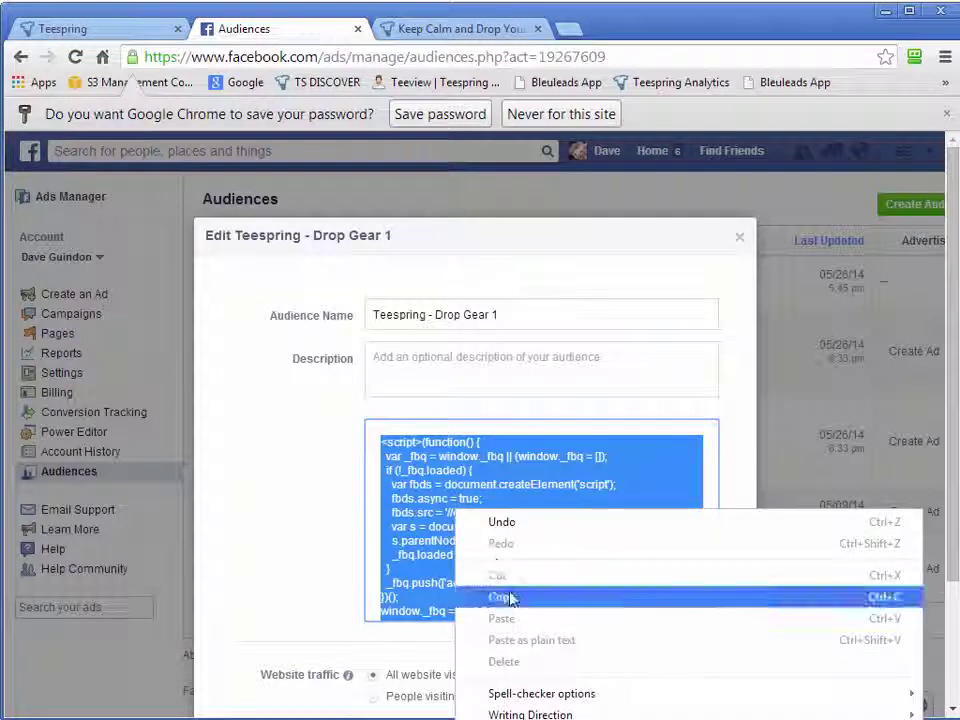
pyautogui.click(505, 597)
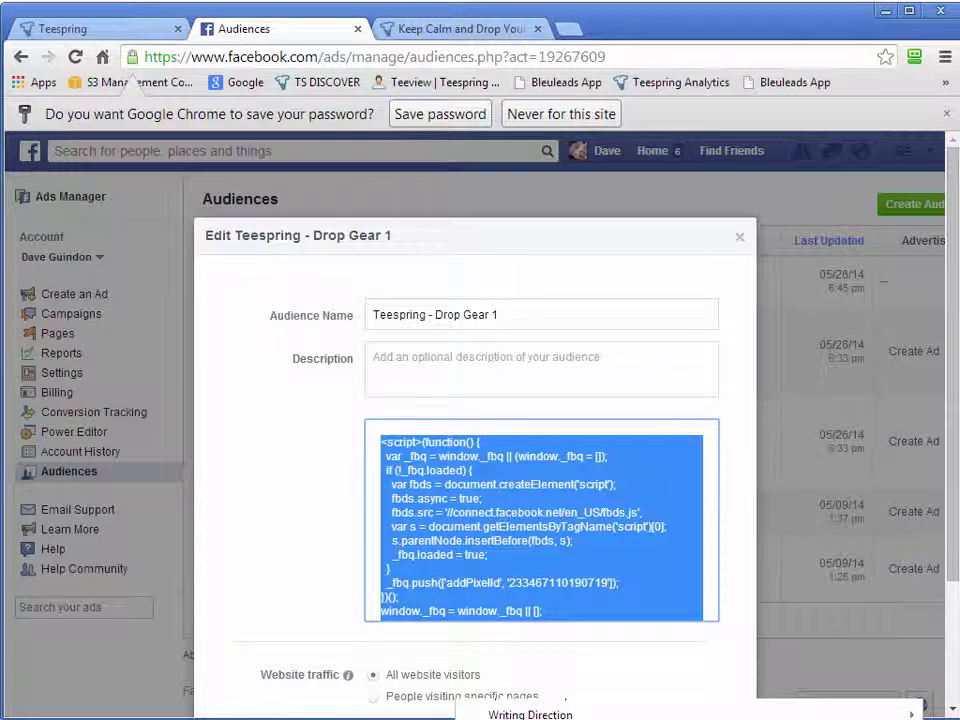
pyautogui.hotkey('alt', 'Tab')
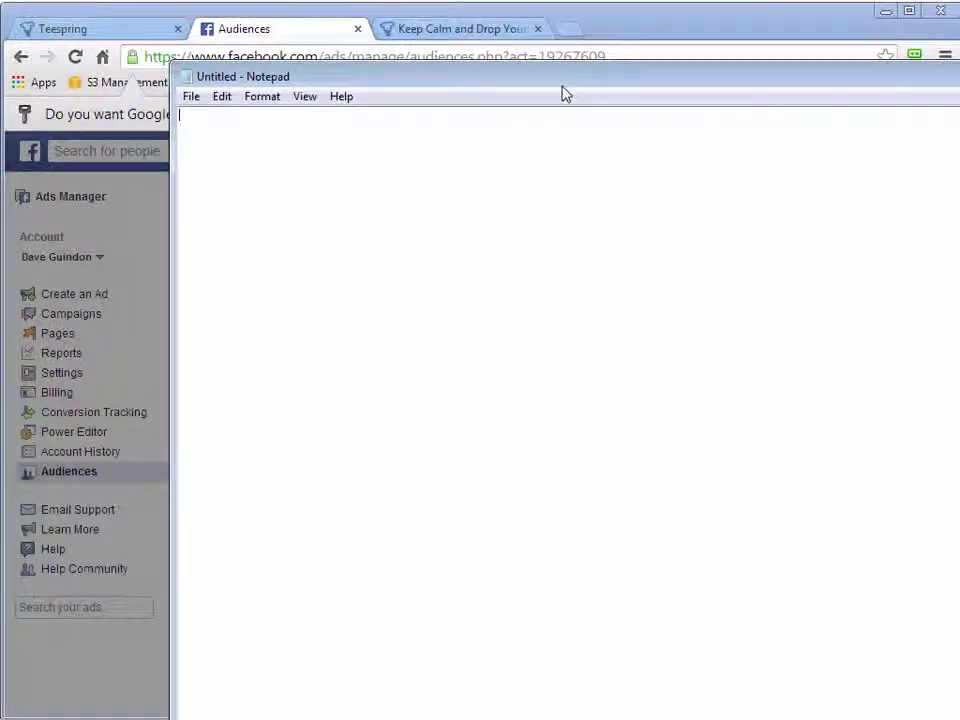
pyautogui.rightClick(259, 203)
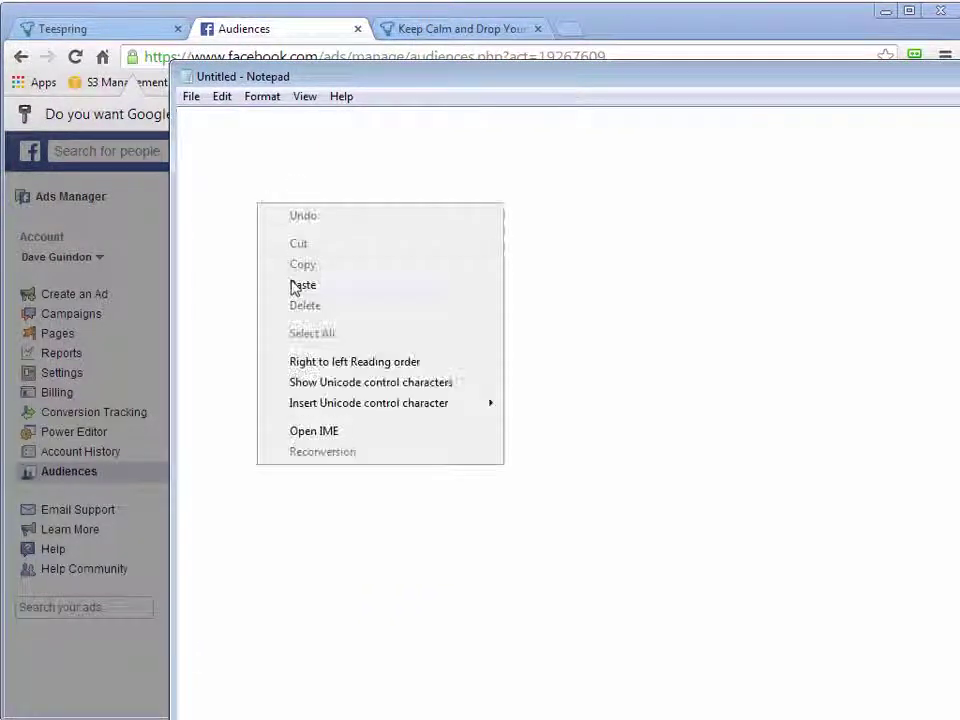
# Paste the pixel script into Notepad, copy the number after addPixelId, and return to Chrome
pyautogui.click(291, 285)
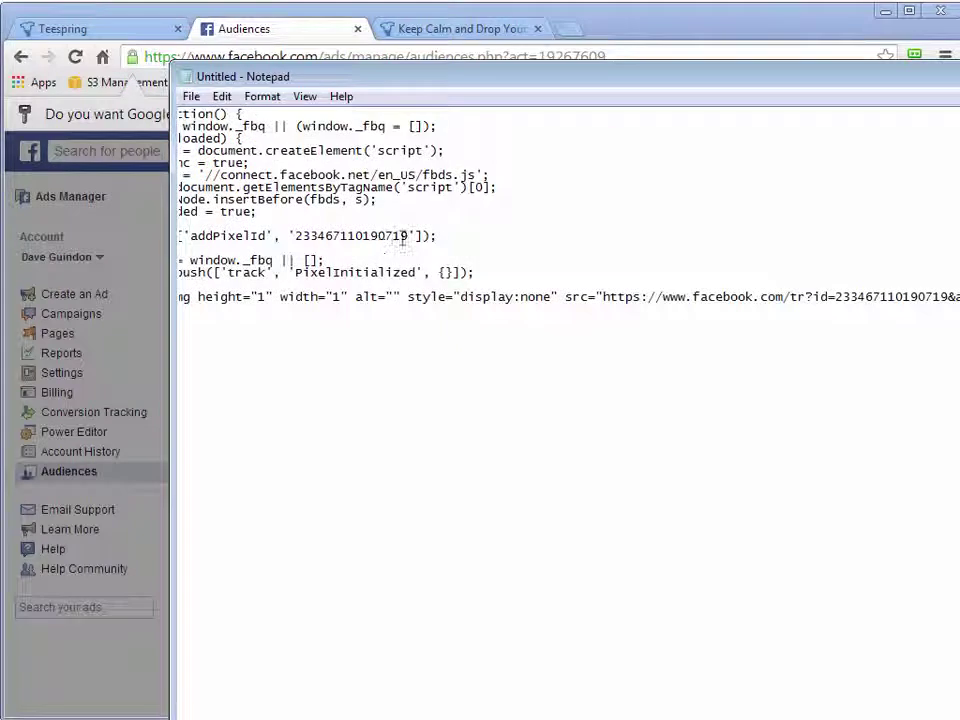
pyautogui.moveTo(409, 235); pyautogui.dragTo(298, 236)
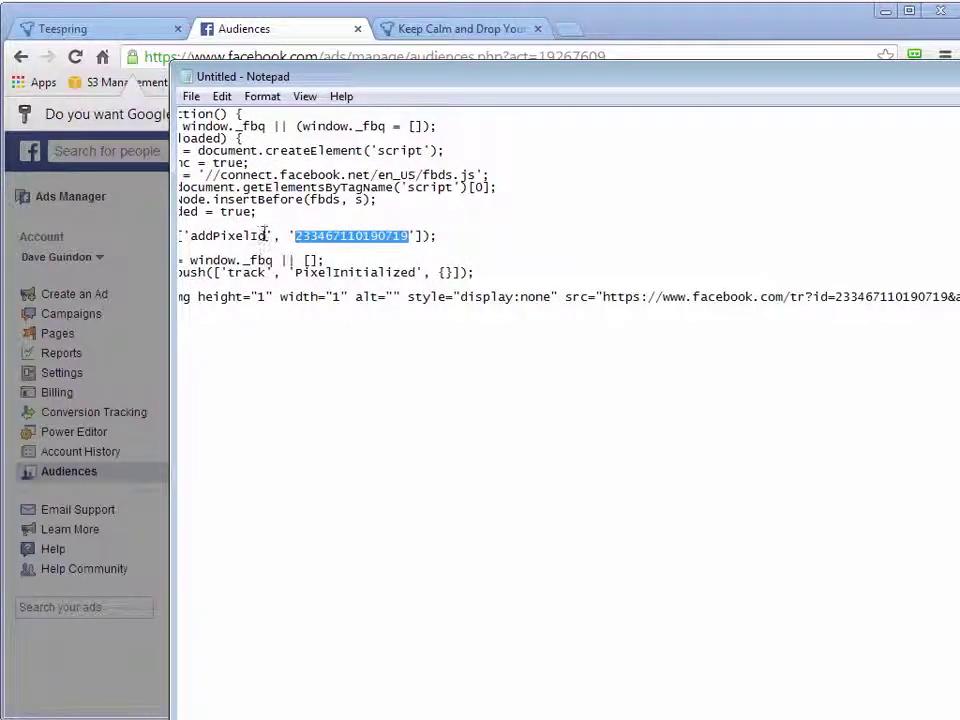
pyautogui.rightClick(340, 236)
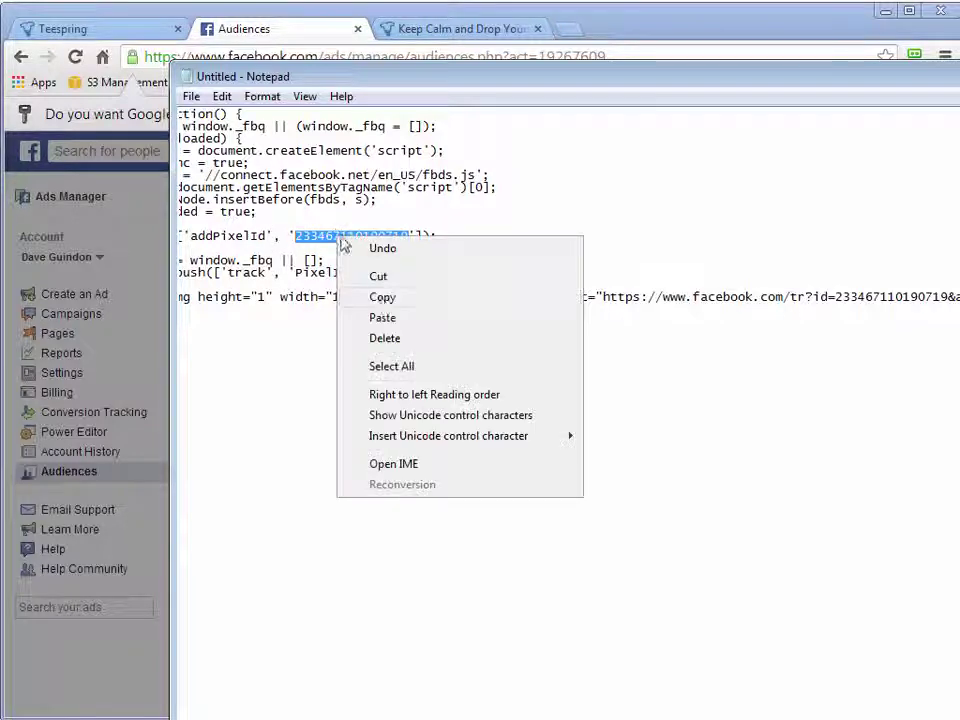
pyautogui.click(384, 296)
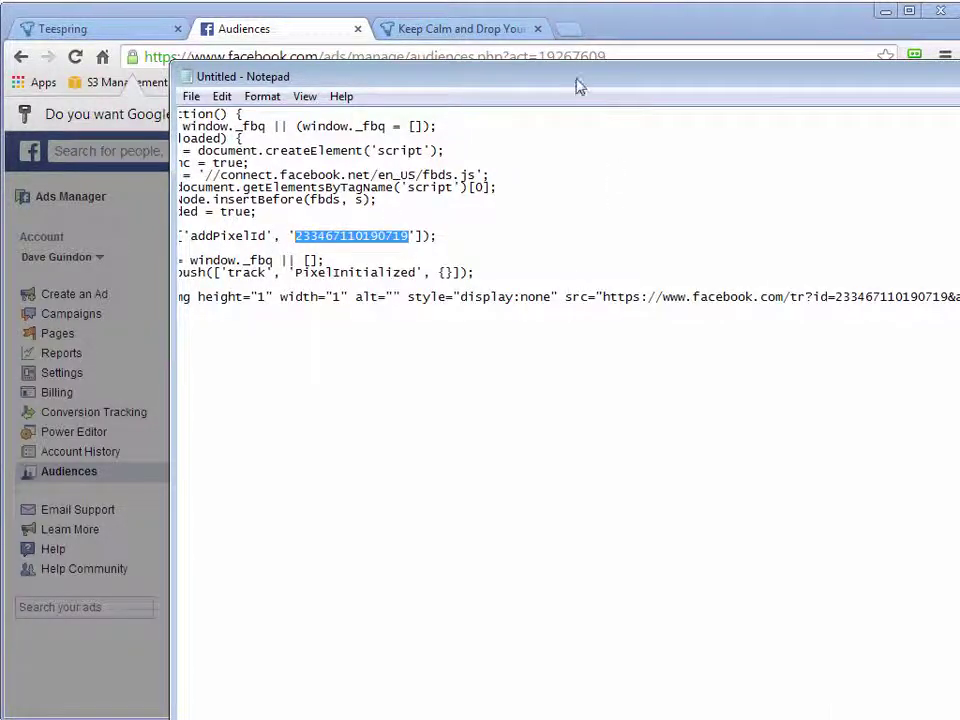
pyautogui.hotkey('alt', 'Tab')
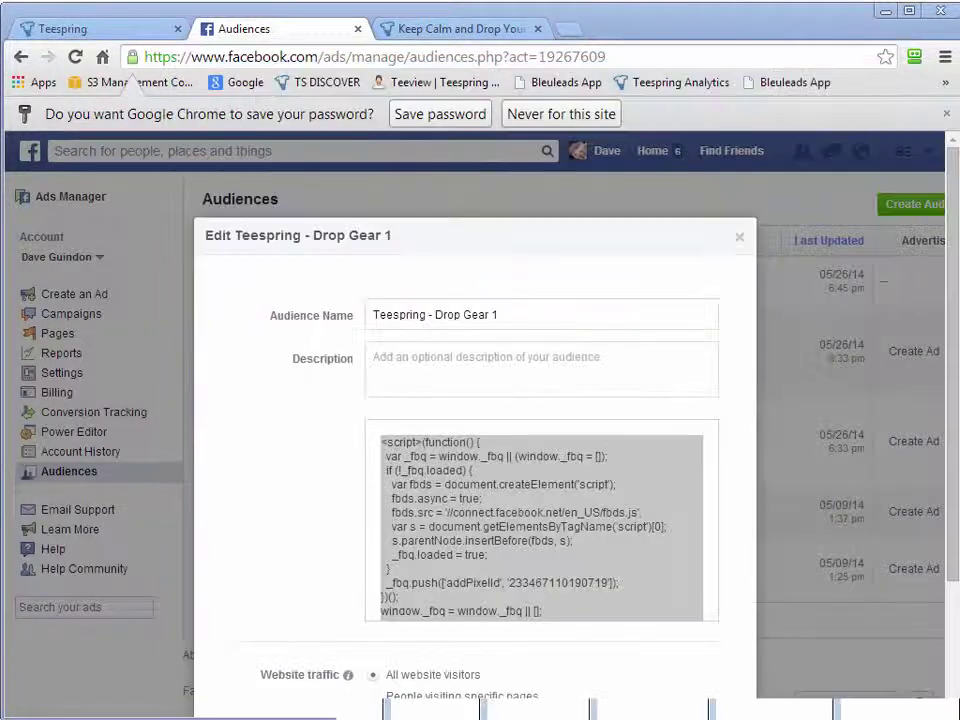
# Paste the pixel ID into Teespring's Facebook Website Custom Audience field after closing Facebook's edit dialog
pyautogui.click(740, 239)
pyautogui.click(96, 33)
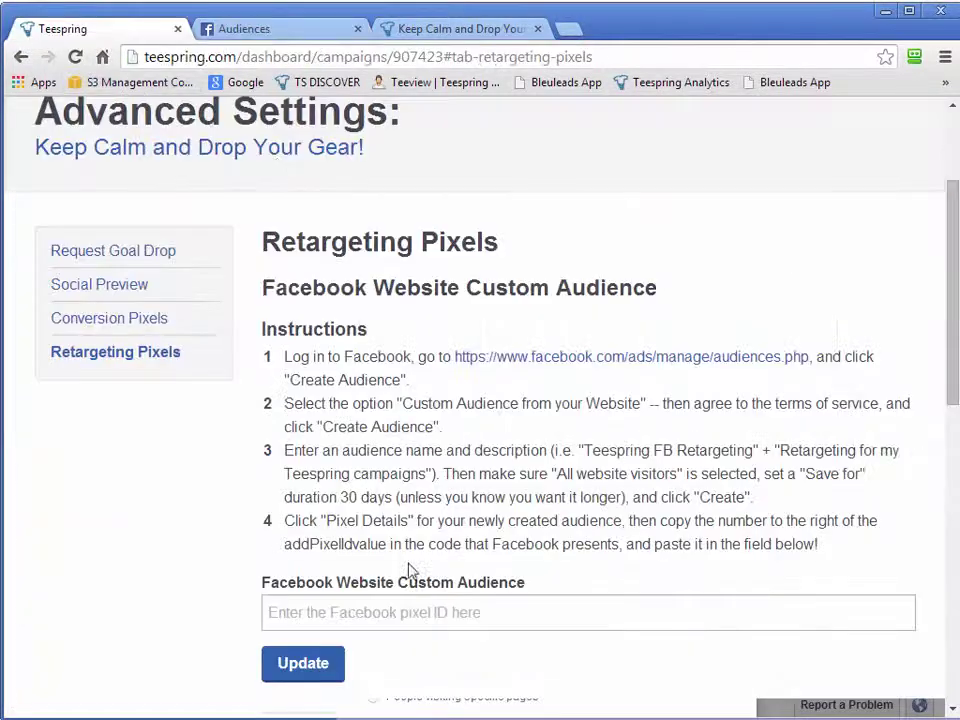
pyautogui.rightClick(298, 614)
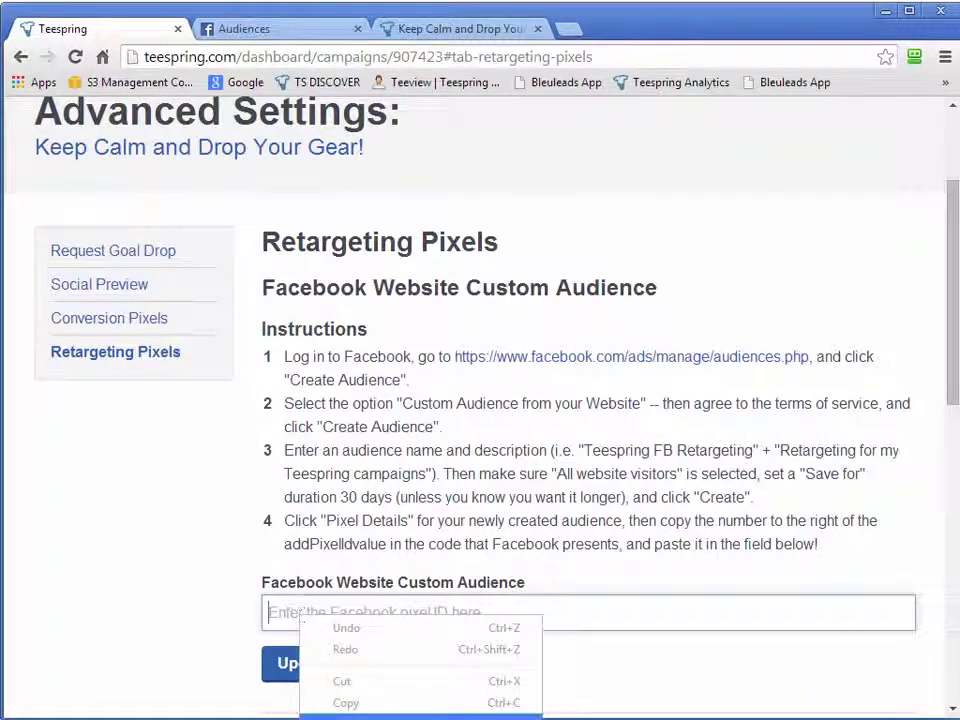
pyautogui.click(345, 717)
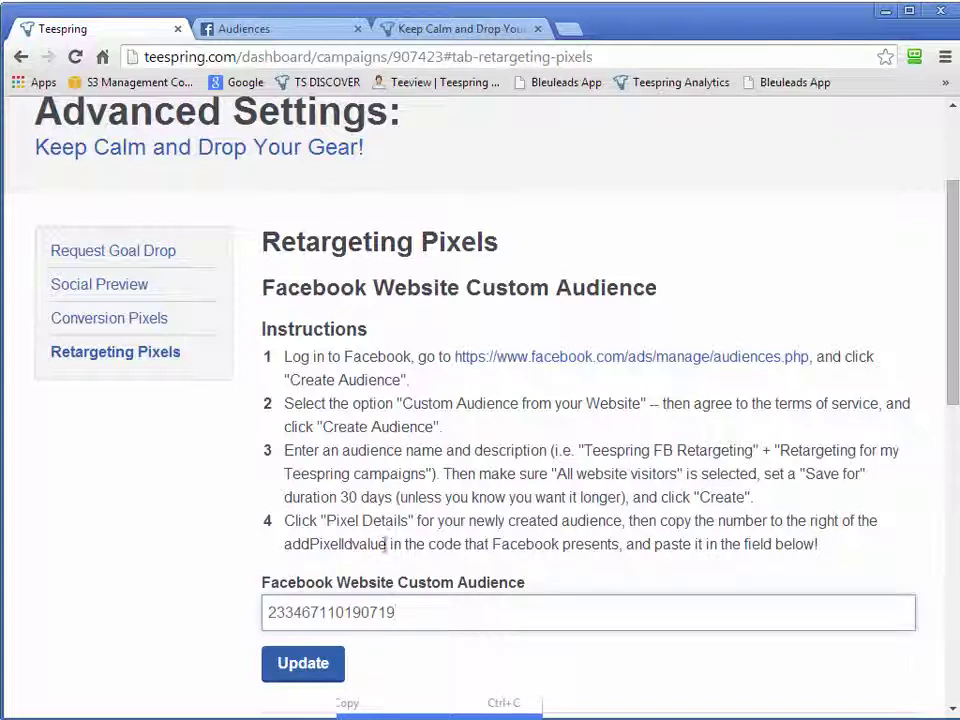
pyautogui.moveTo(388, 545); pyautogui.dragTo(310, 545)
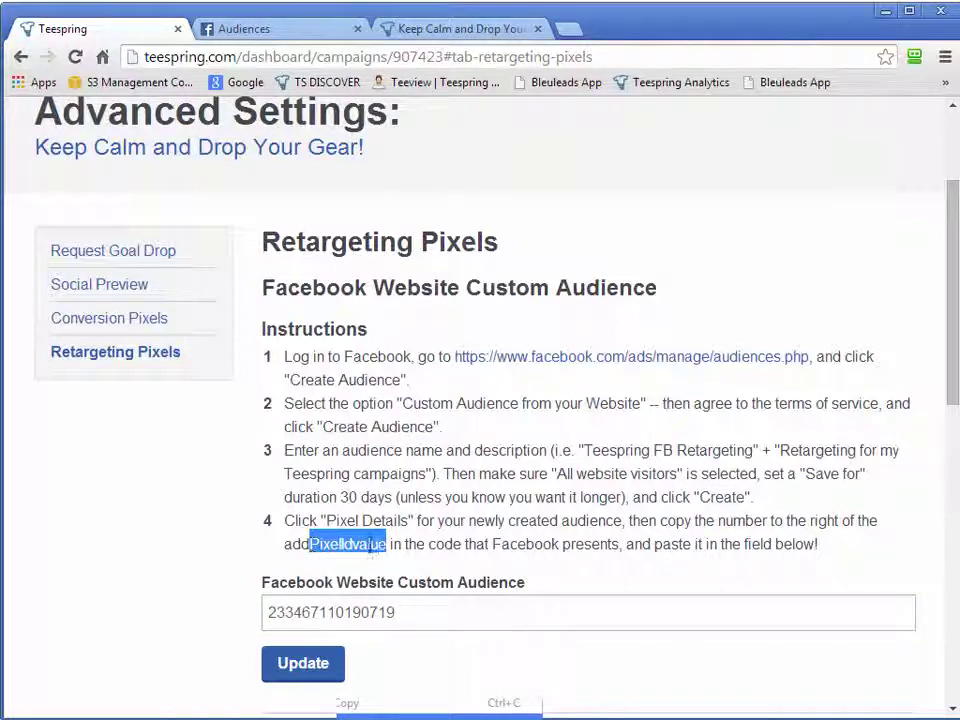
# Save the Facebook pixel ID with Update and review the campaign settings page
pyautogui.click(332, 667)
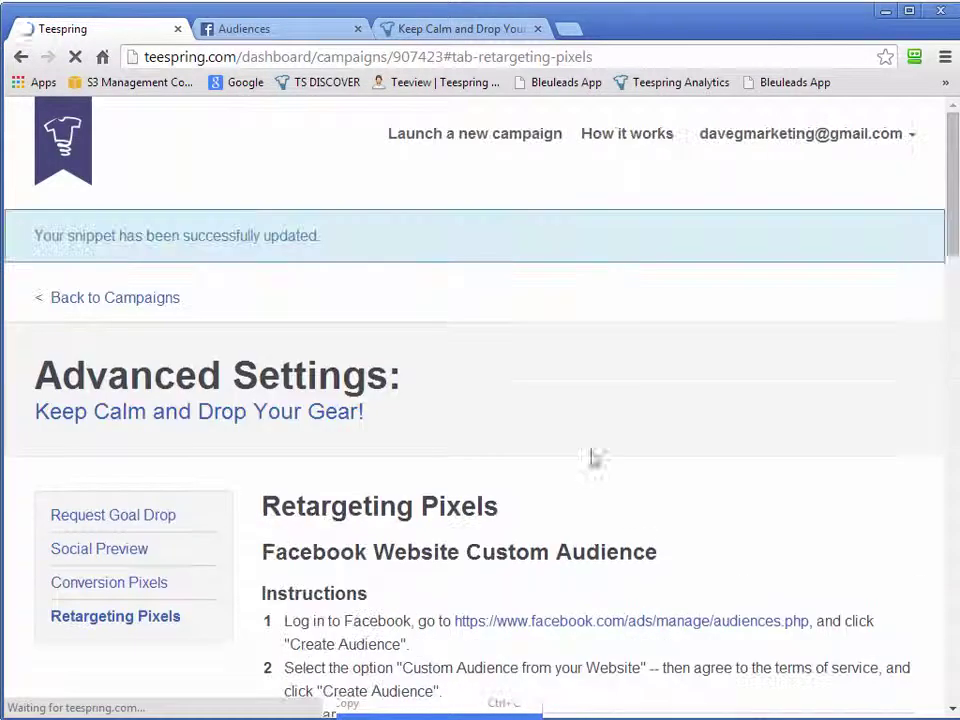
pyautogui.scroll(-3, 686, 529)
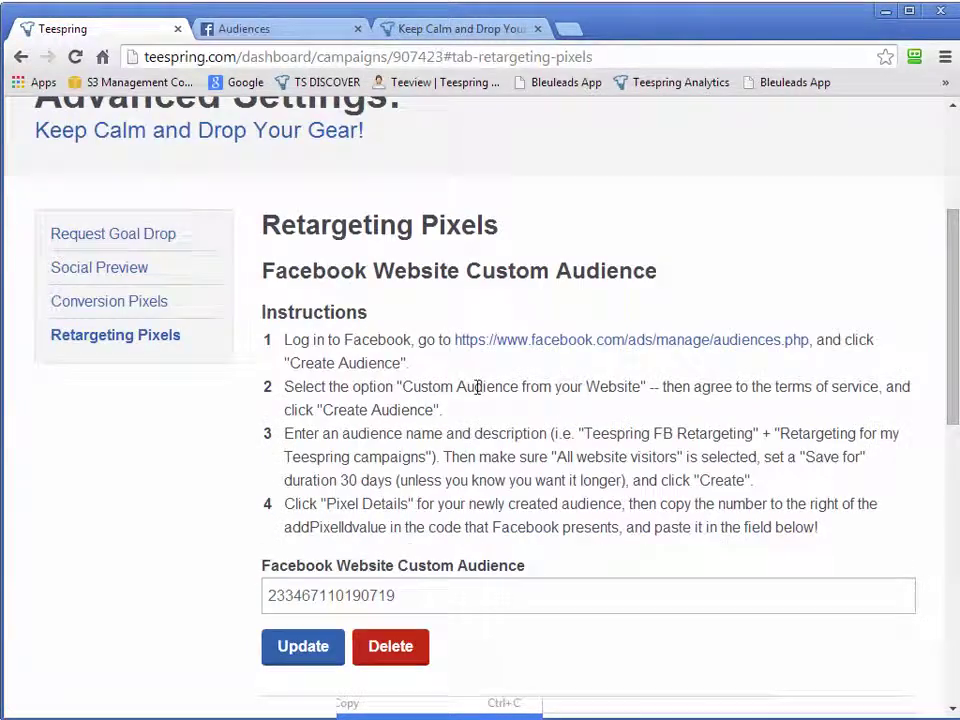
pyautogui.scroll(-3, 634, 500)
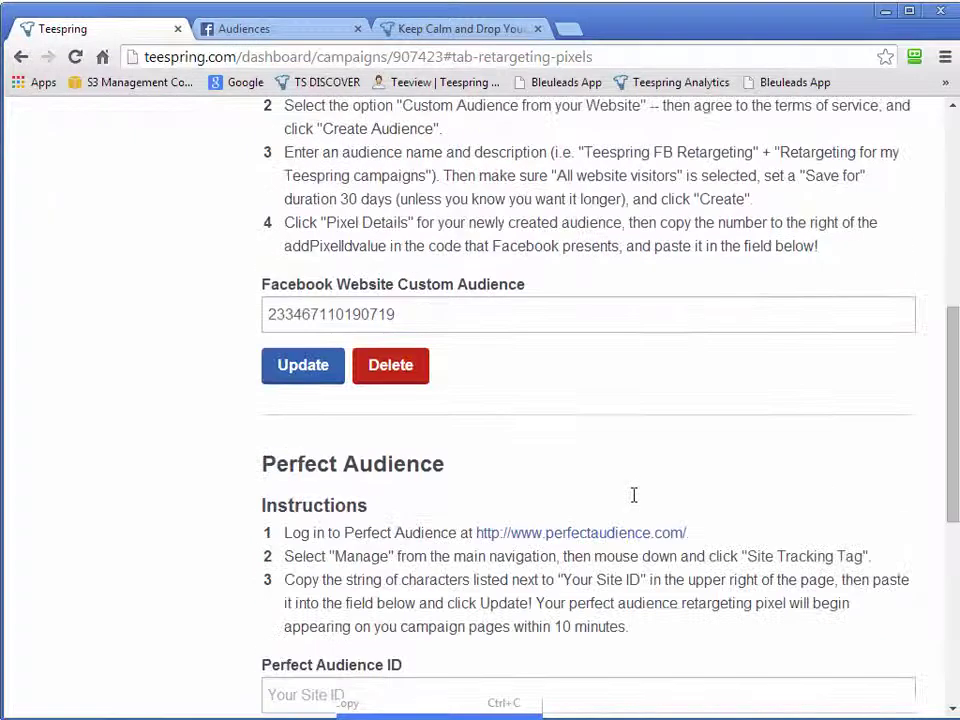
pyautogui.scroll(-2, 634, 495)
pyautogui.scroll(8, 643, 471)
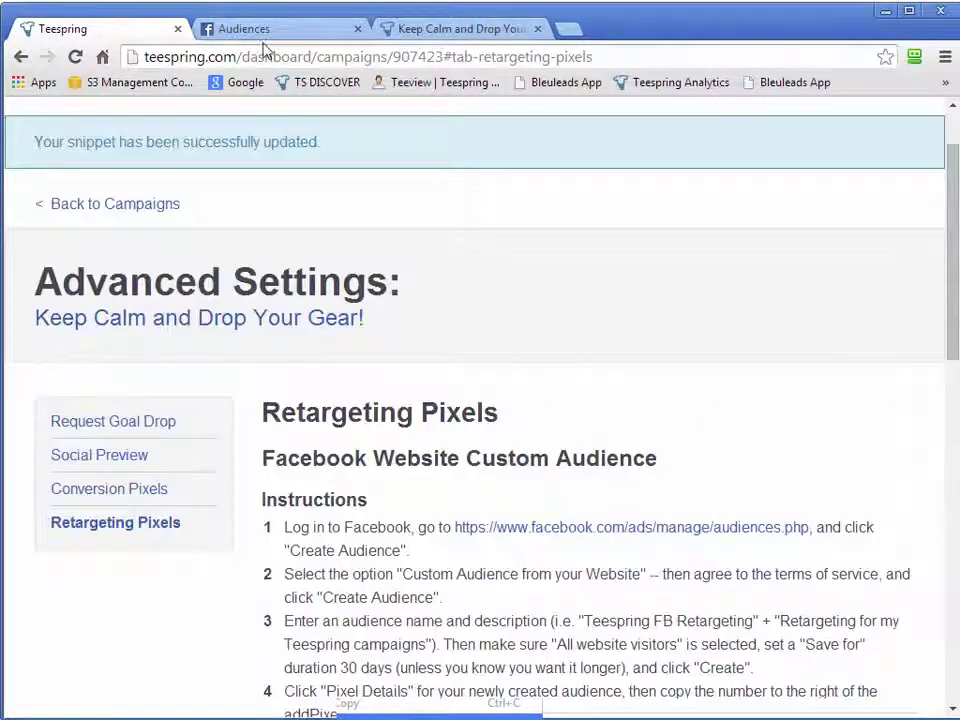
pyautogui.click(264, 29)
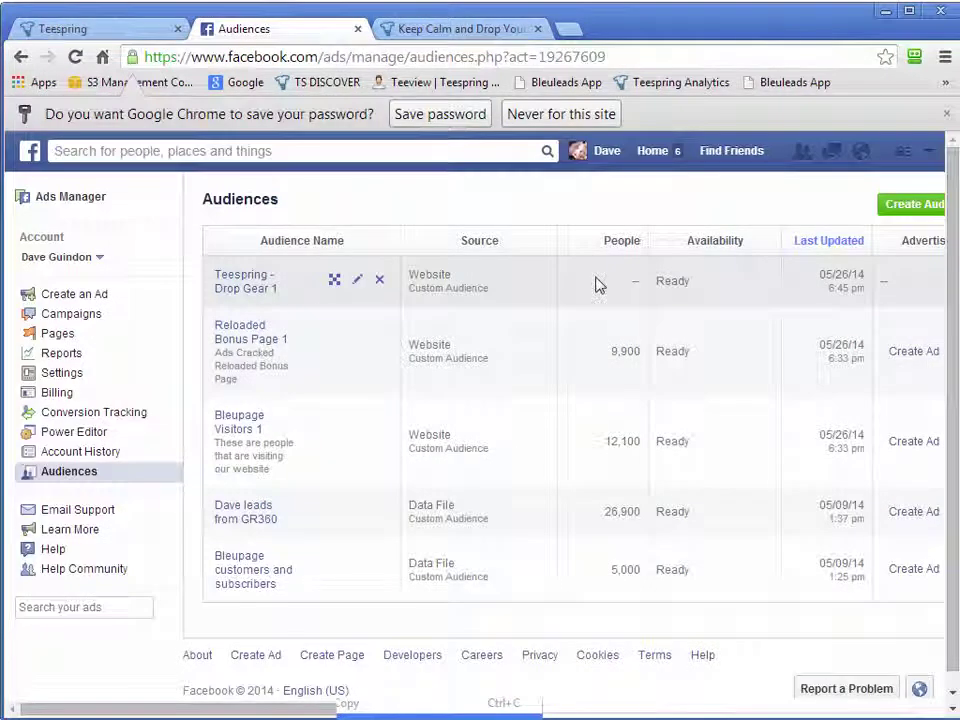
# View the Audiences table with Teespring - Drop Gear 1 listed as Ready among five audiences
pyautogui.click(718, 709)
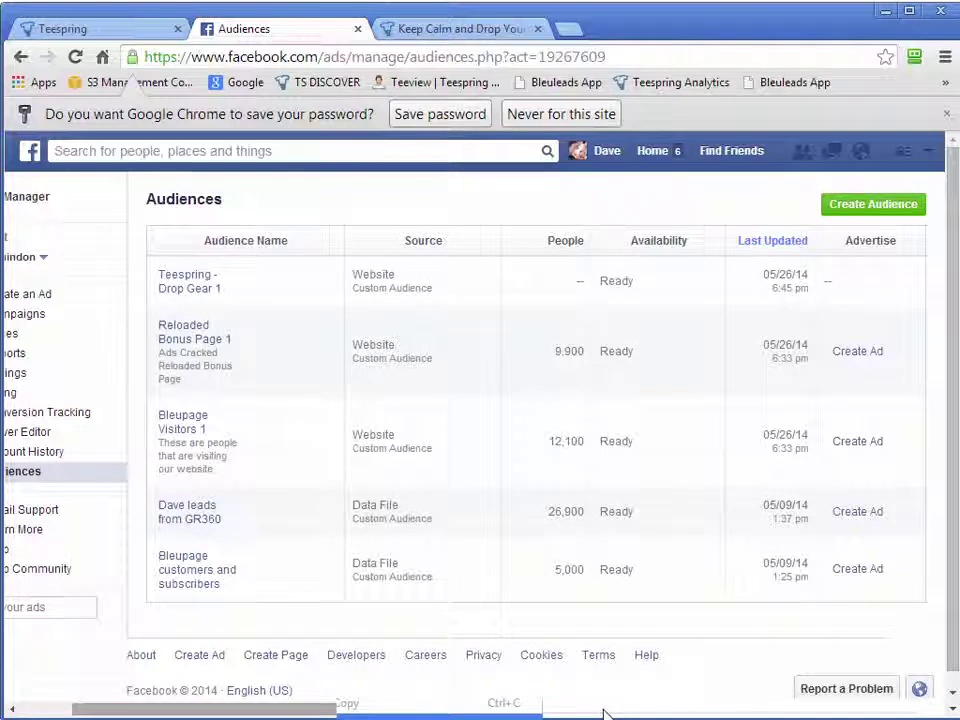
pyautogui.hscroll(-3, 604, 712)
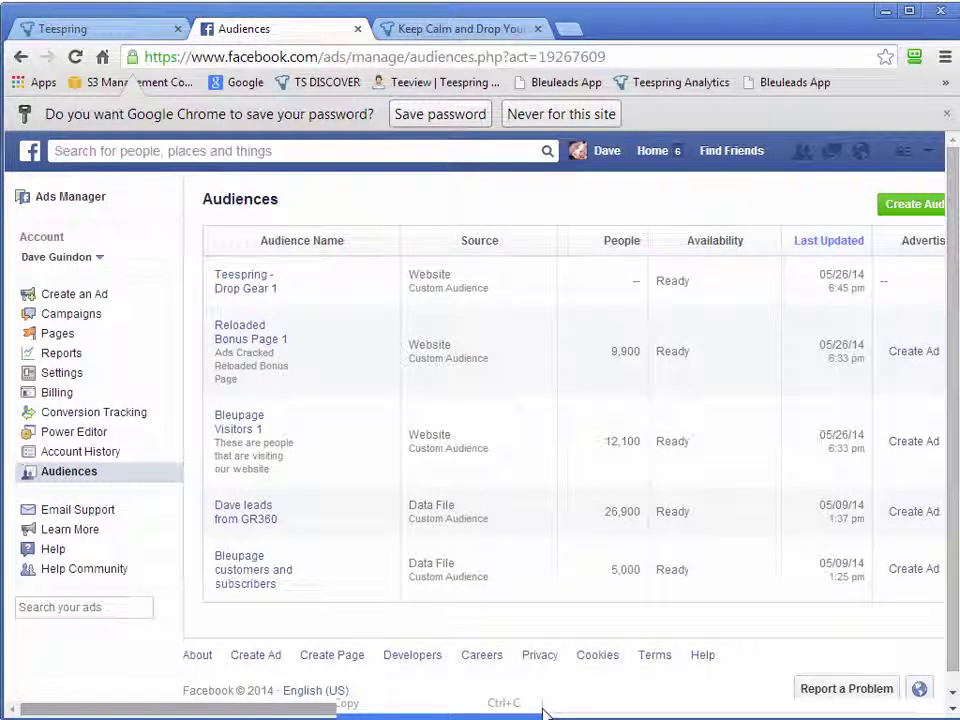